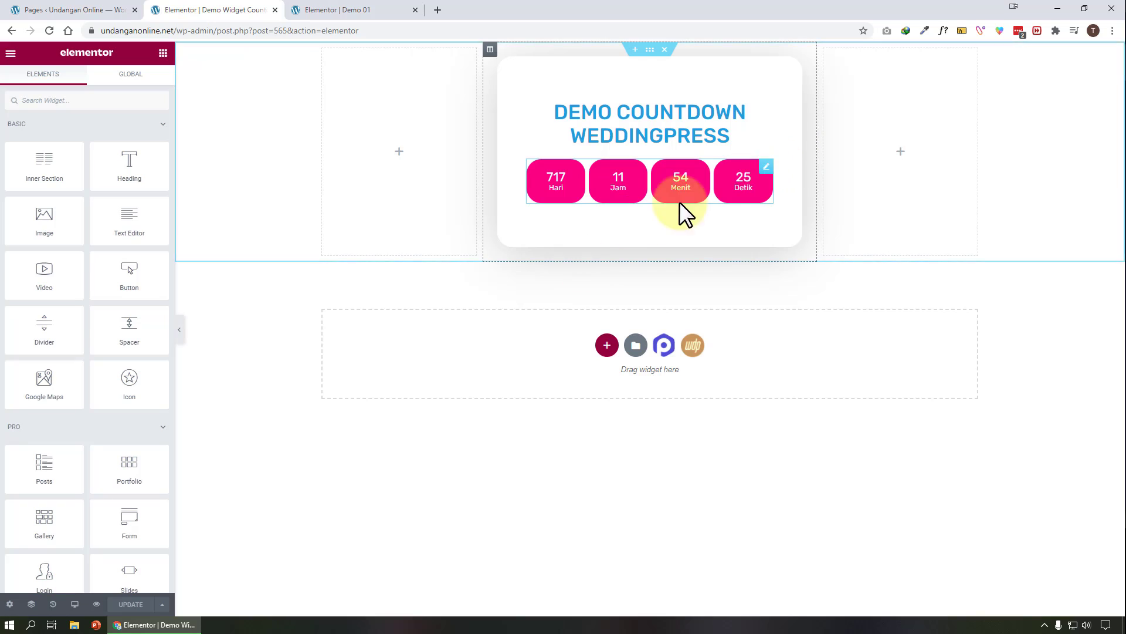
Add a three-column section below the demo card and place a WeddingPress Countdown widget in its middle column
{"action": "left_click", "coordinate": [608, 345]}
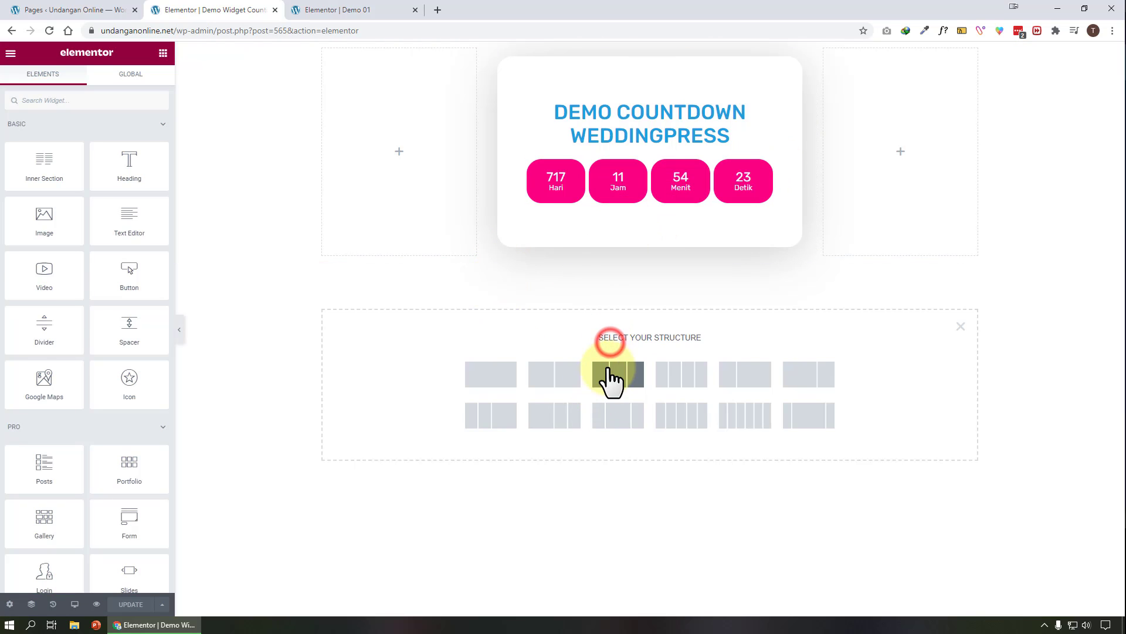
{"action": "left_click", "coordinate": [611, 378]}
{"action": "left_click", "coordinate": [162, 53]}
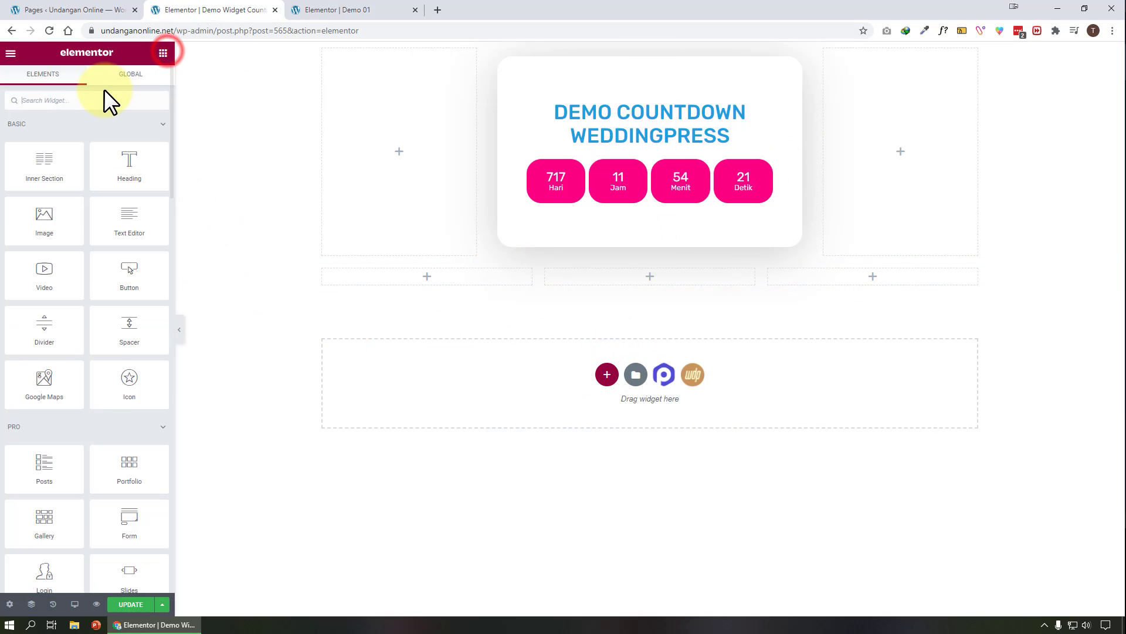
{"action": "scroll", "coordinate": [100, 341], "scroll_direction": "down", "scroll_amount": 15}
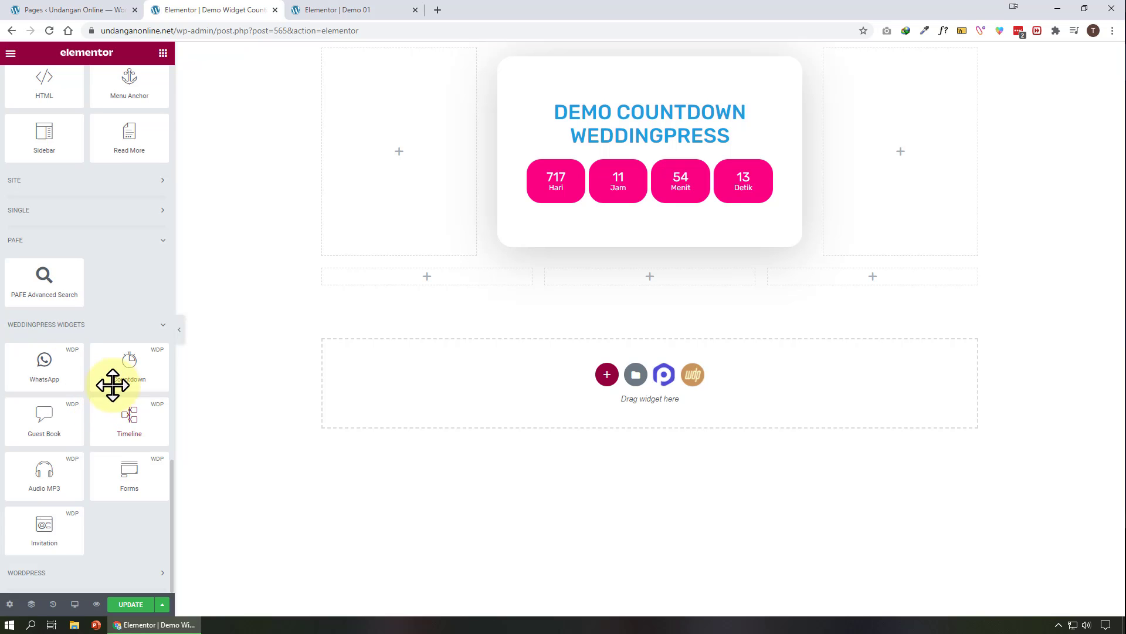
{"action": "left_click_drag", "start_coordinate": [132, 363], "coordinate": [660, 282]}
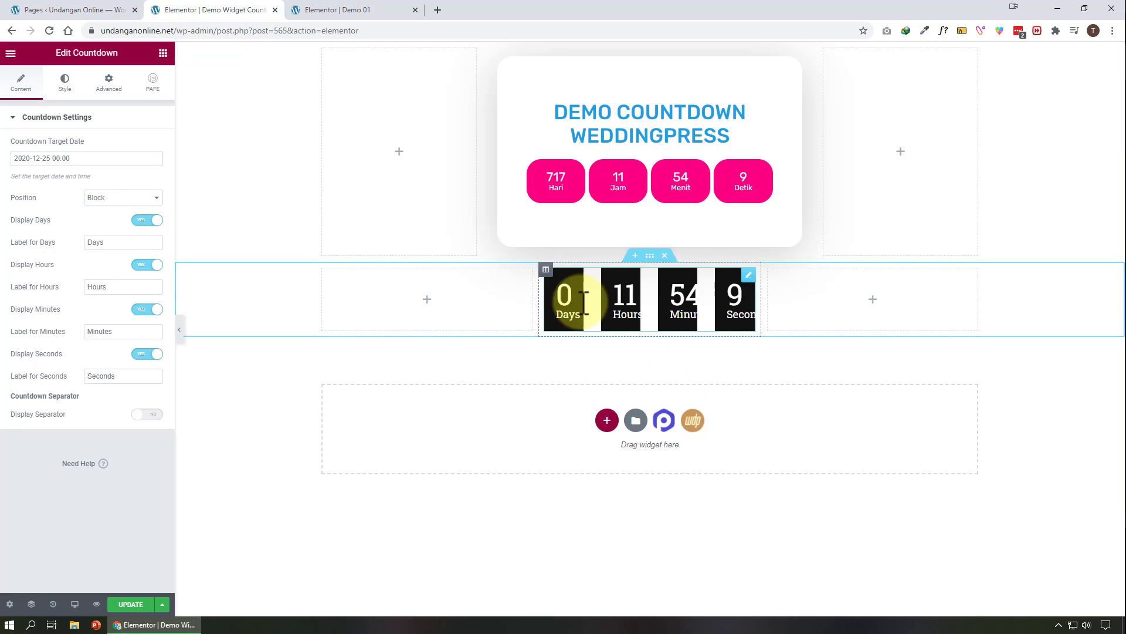
Try the 25, 50, 25 column structure on the new countdown section, and delete that section
{"action": "left_click", "coordinate": [650, 257]}
{"action": "left_click", "coordinate": [110, 378]}
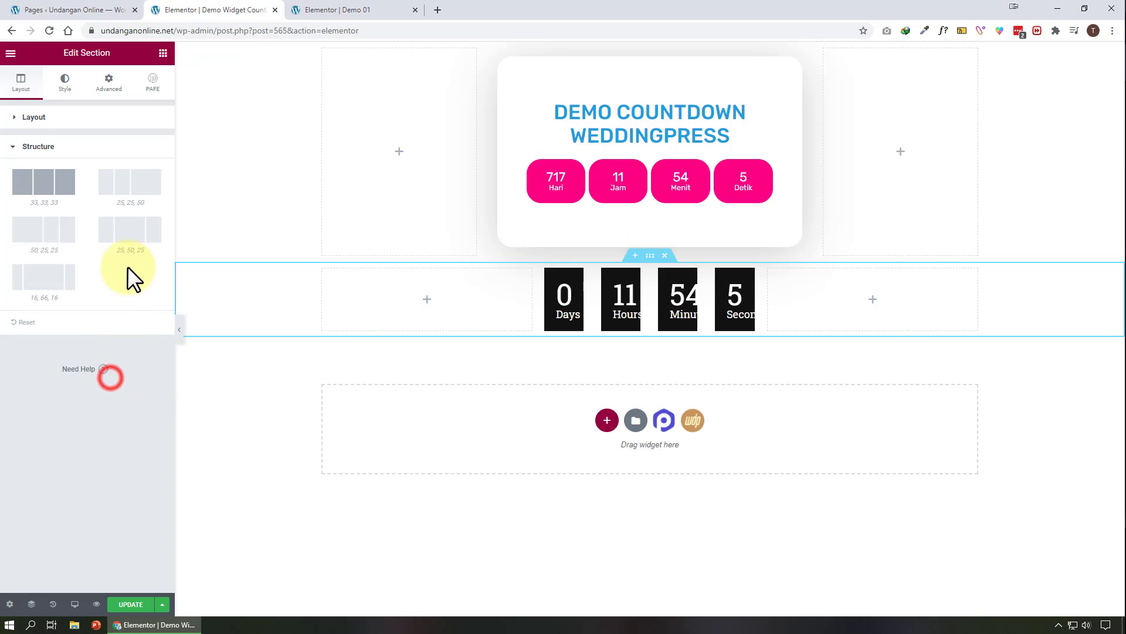
{"action": "left_click", "coordinate": [129, 230]}
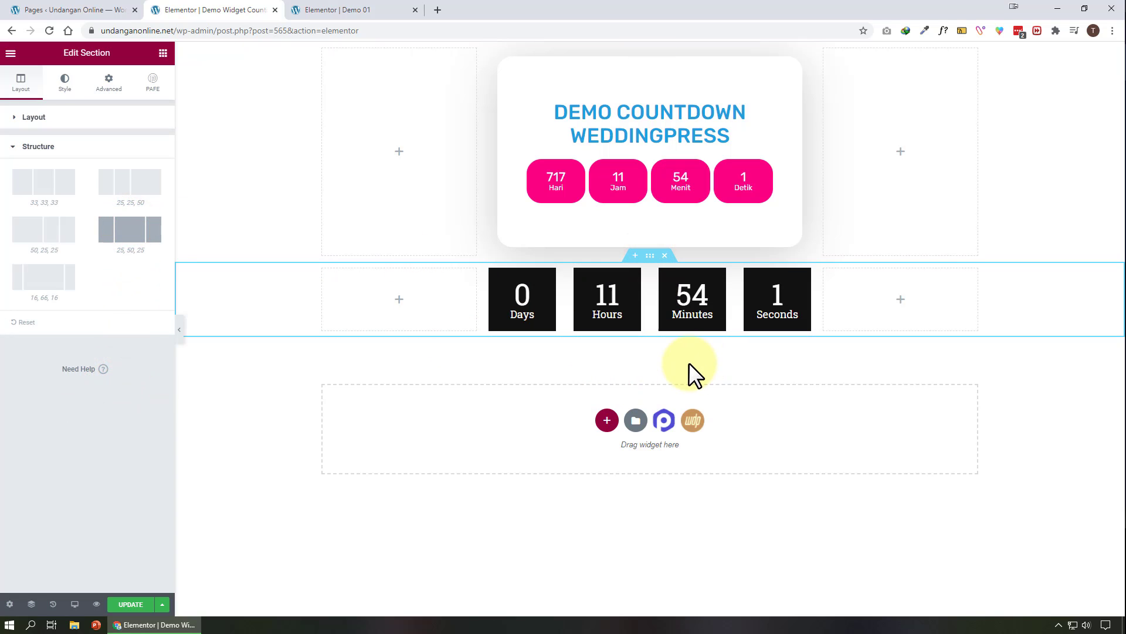
{"action": "left_click", "coordinate": [666, 257]}
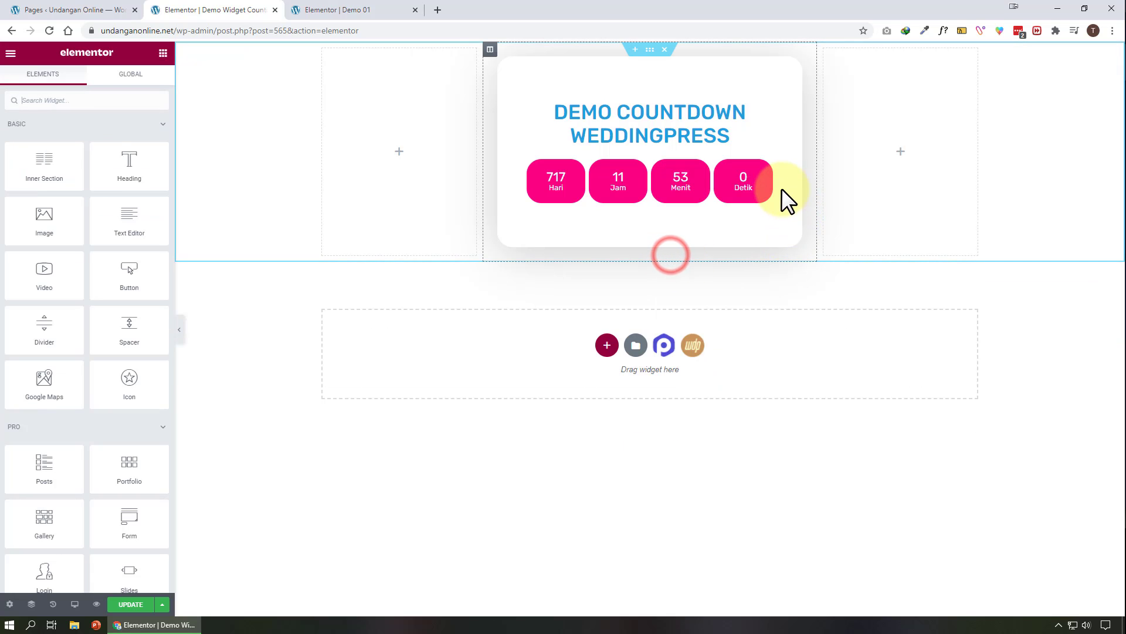
{"action": "left_click", "coordinate": [766, 168]}
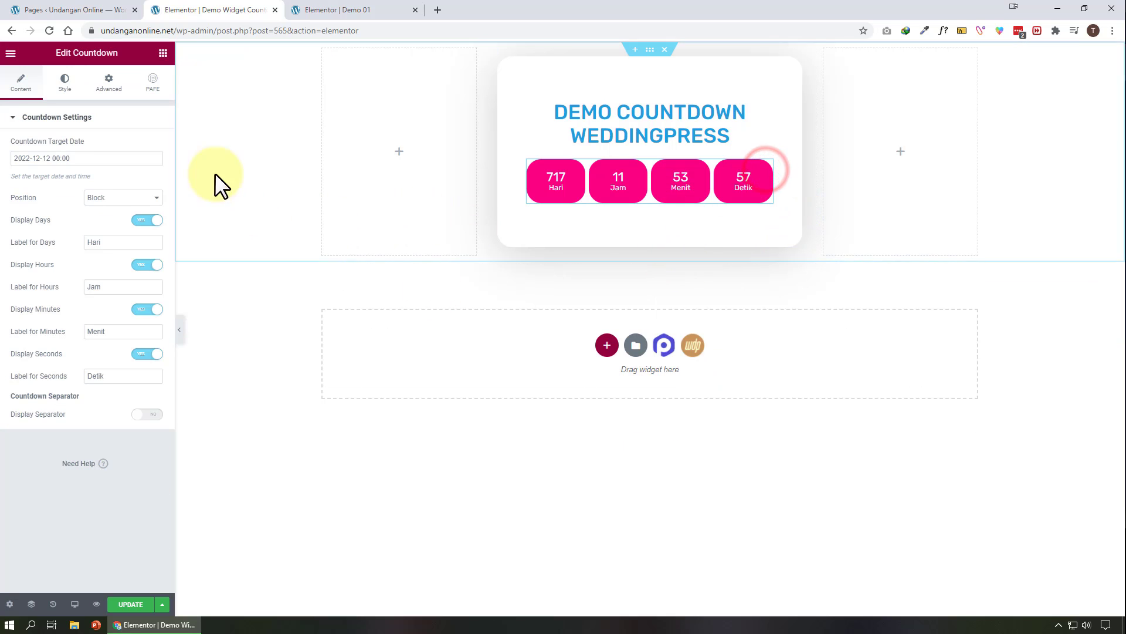
{"action": "left_click", "coordinate": [84, 157]}
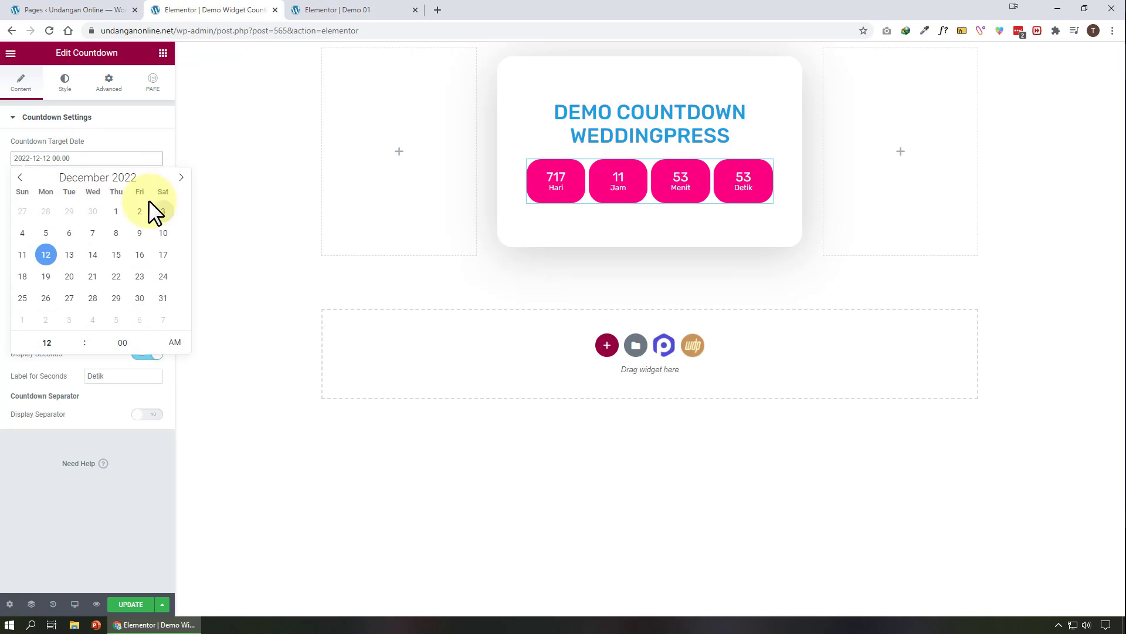
{"action": "left_click", "coordinate": [141, 179]}
{"action": "left_click", "coordinate": [141, 179]}
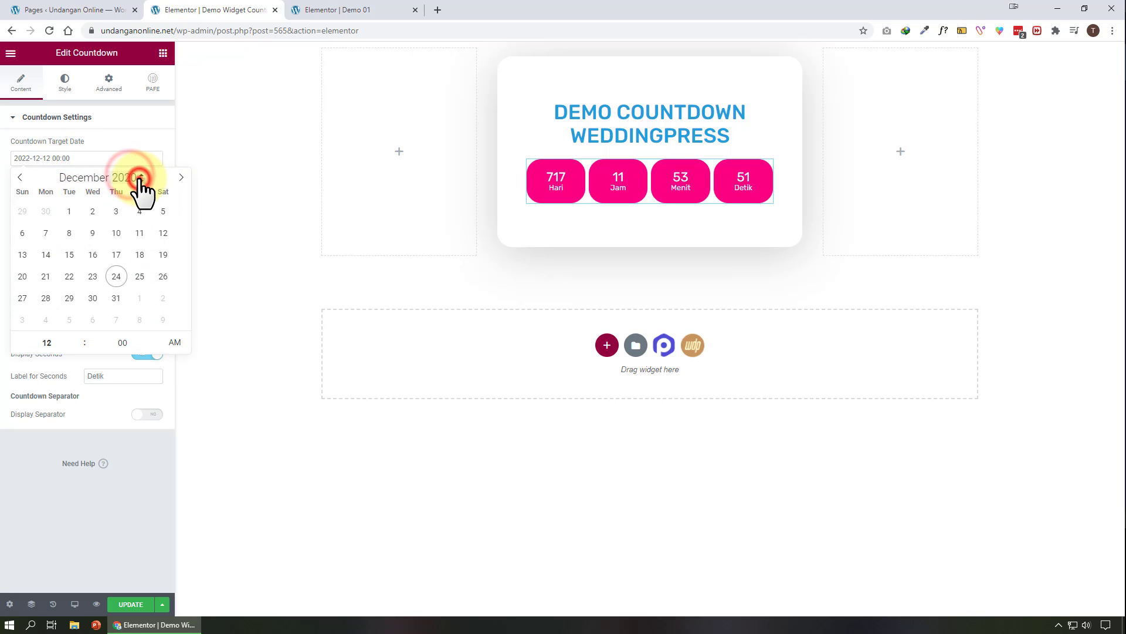
{"action": "left_click", "coordinate": [117, 298]}
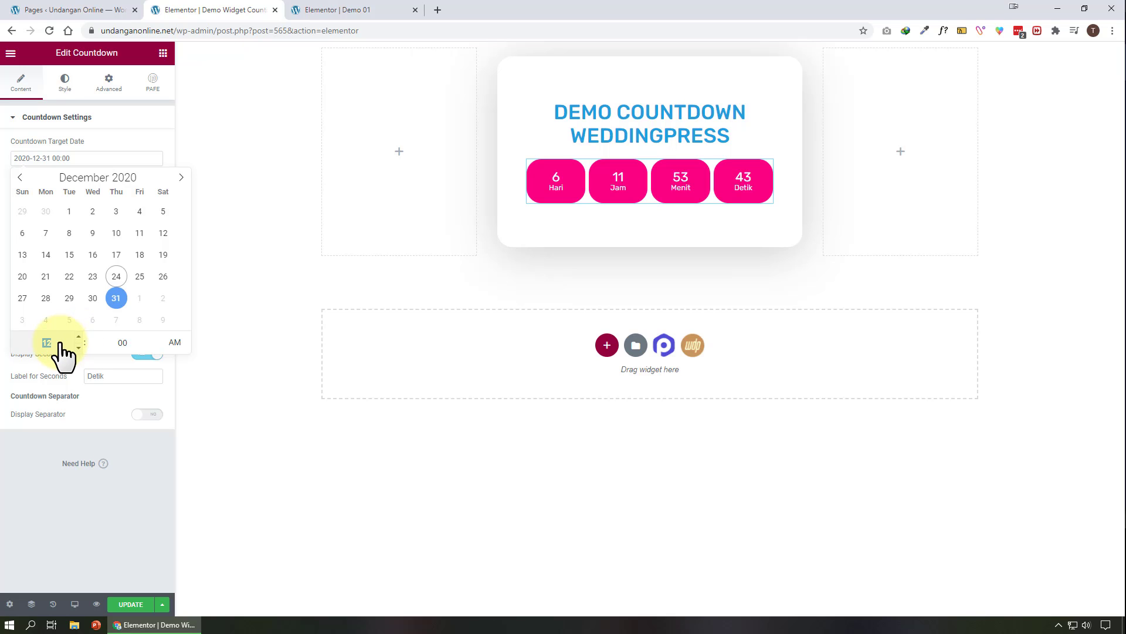
{"action": "type", "text": "5"}
{"action": "double_click", "coordinate": [79, 337]}
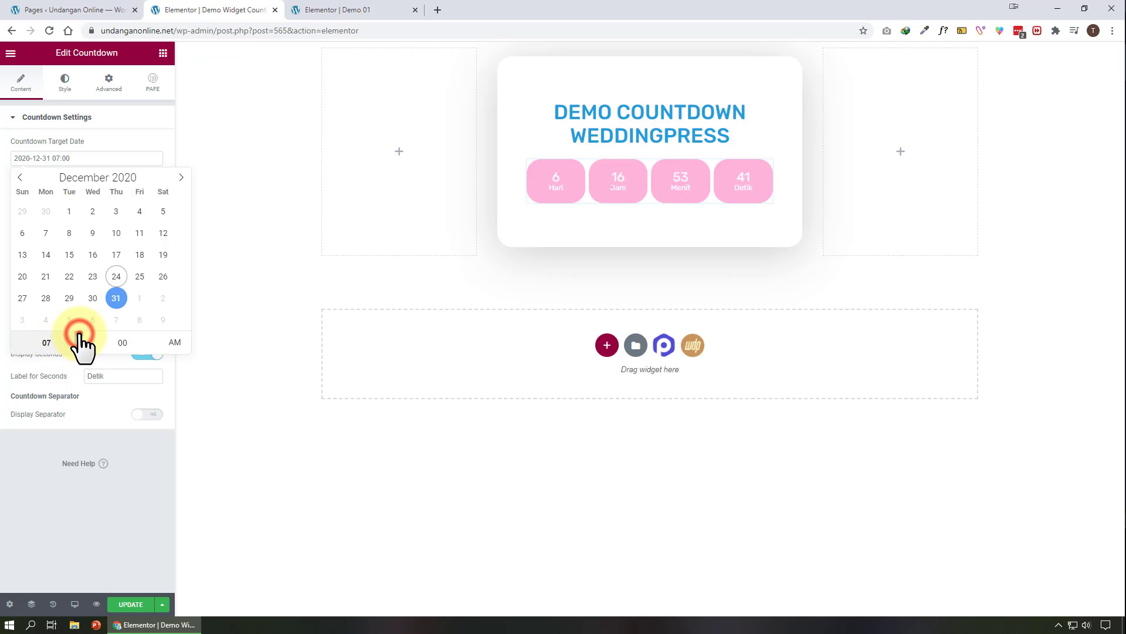
{"action": "left_click", "coordinate": [78, 336]}
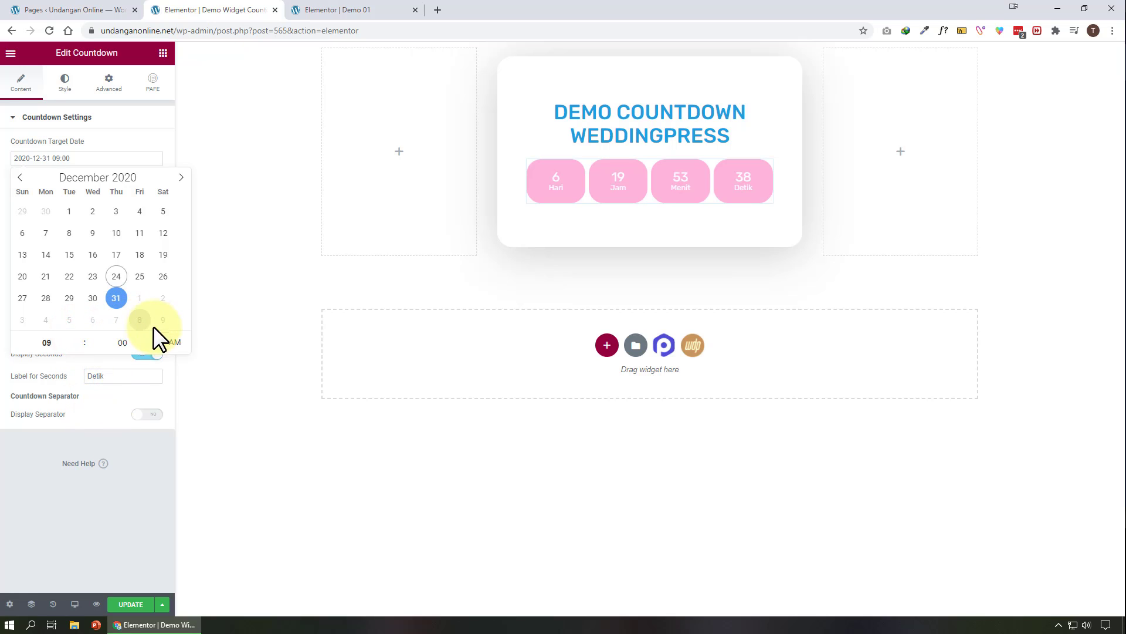
{"action": "left_click", "coordinate": [132, 487]}
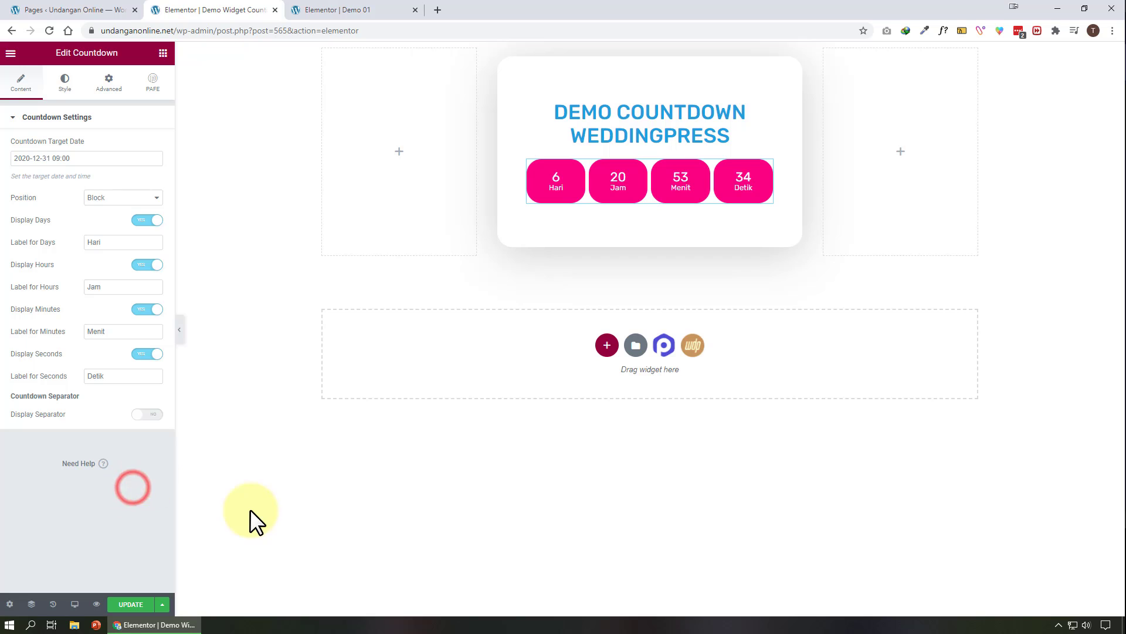
Try the Inline position for the countdown labels, and restore the Block position
{"action": "left_click", "coordinate": [127, 196]}
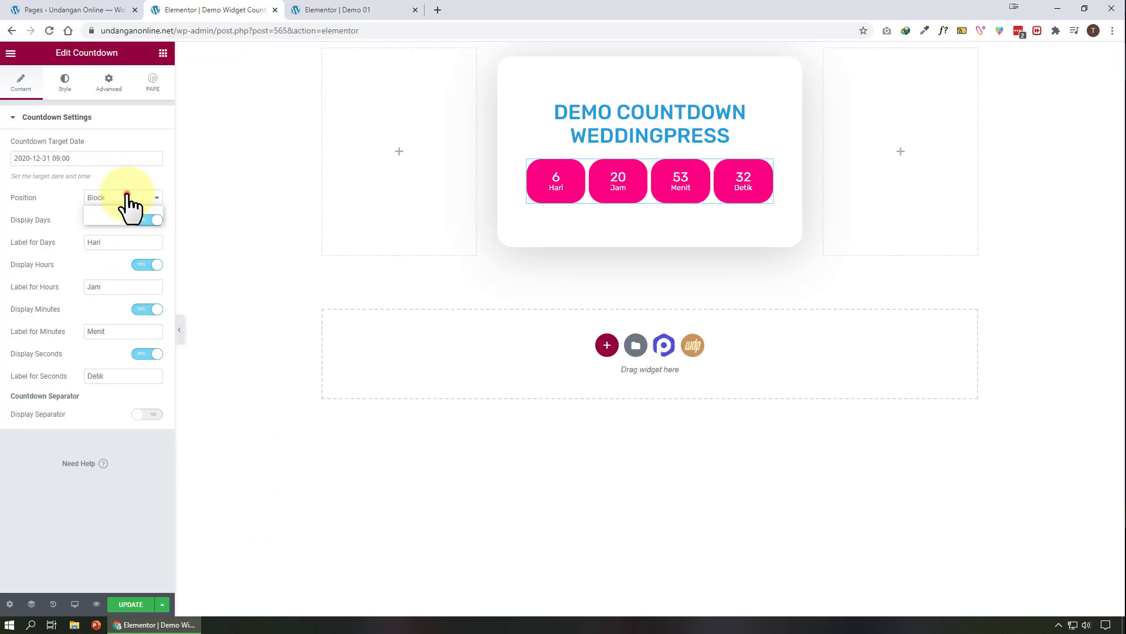
{"action": "left_click", "coordinate": [121, 219]}
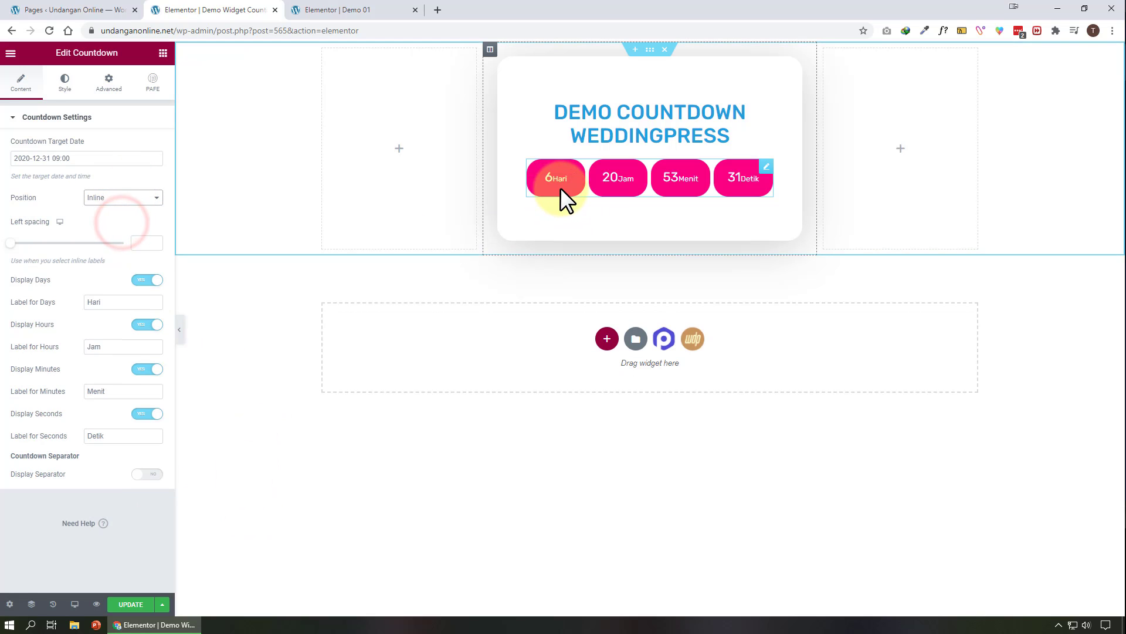
{"action": "left_click", "coordinate": [127, 197]}
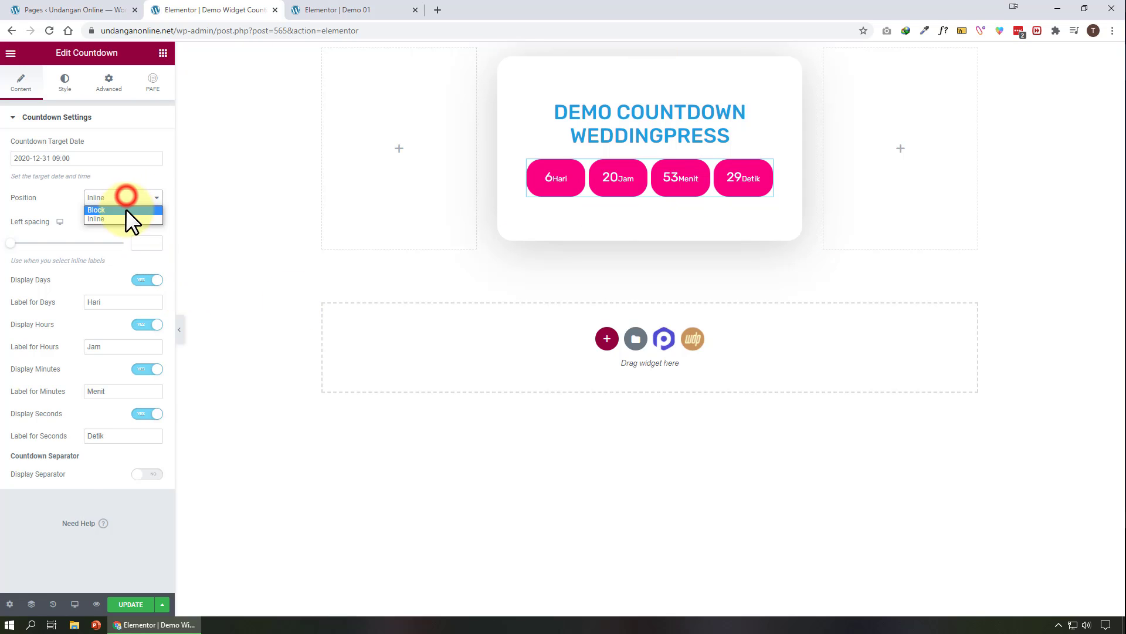
{"action": "left_click", "coordinate": [126, 209]}
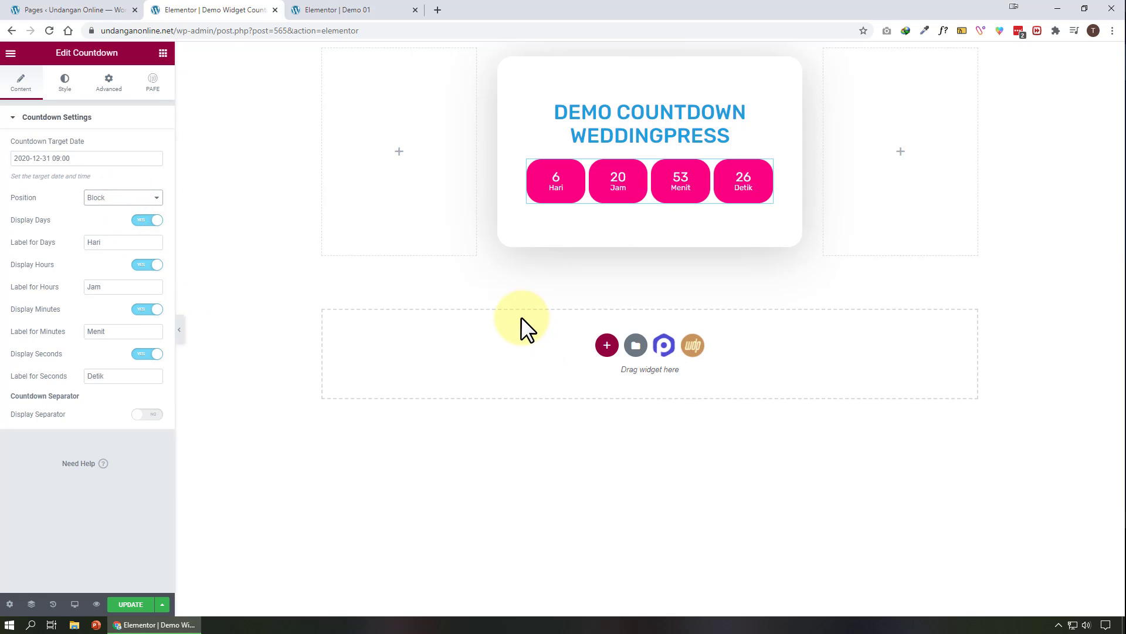
Try hiding the countdown's seconds and displaying the separator, and switch both settings back
{"action": "double_click", "coordinate": [136, 242]}
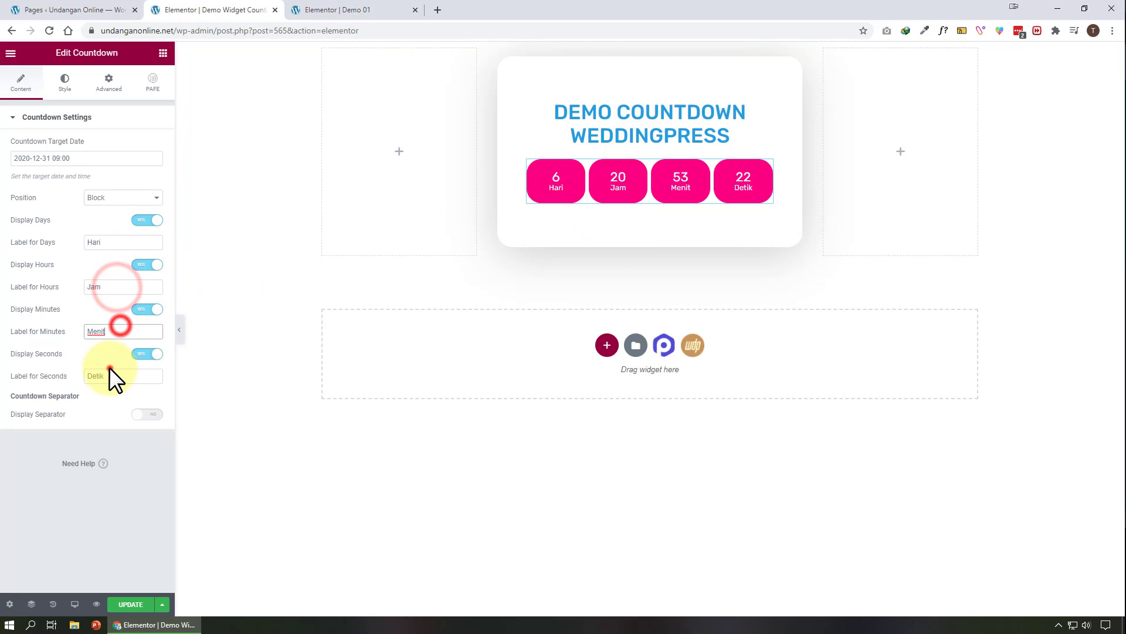
{"action": "left_click", "coordinate": [147, 353]}
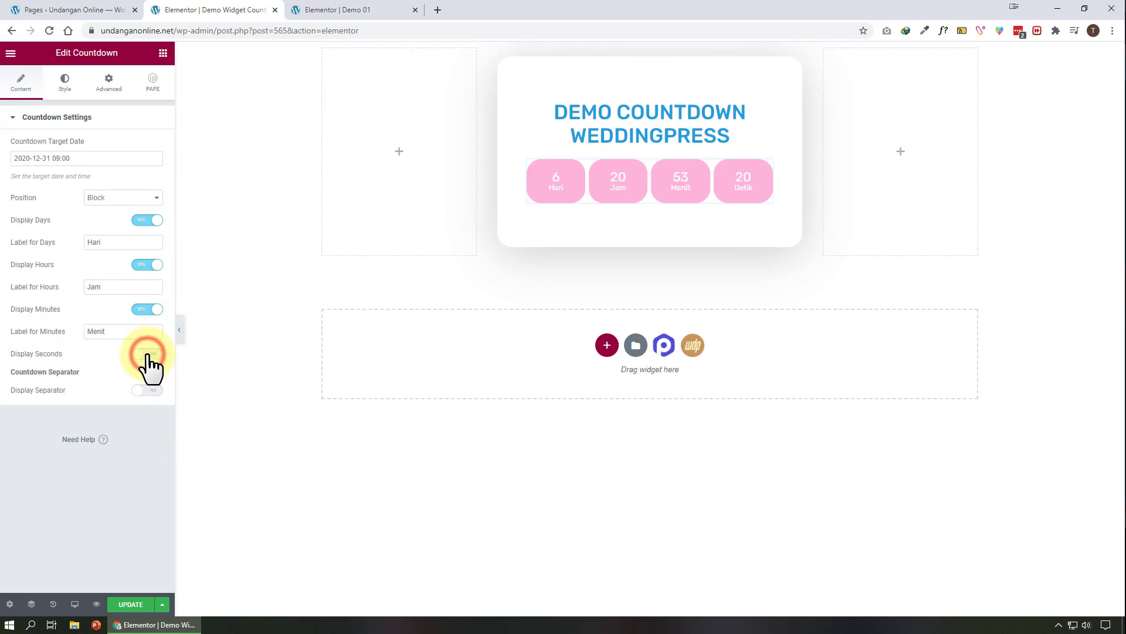
{"action": "left_click", "coordinate": [149, 353]}
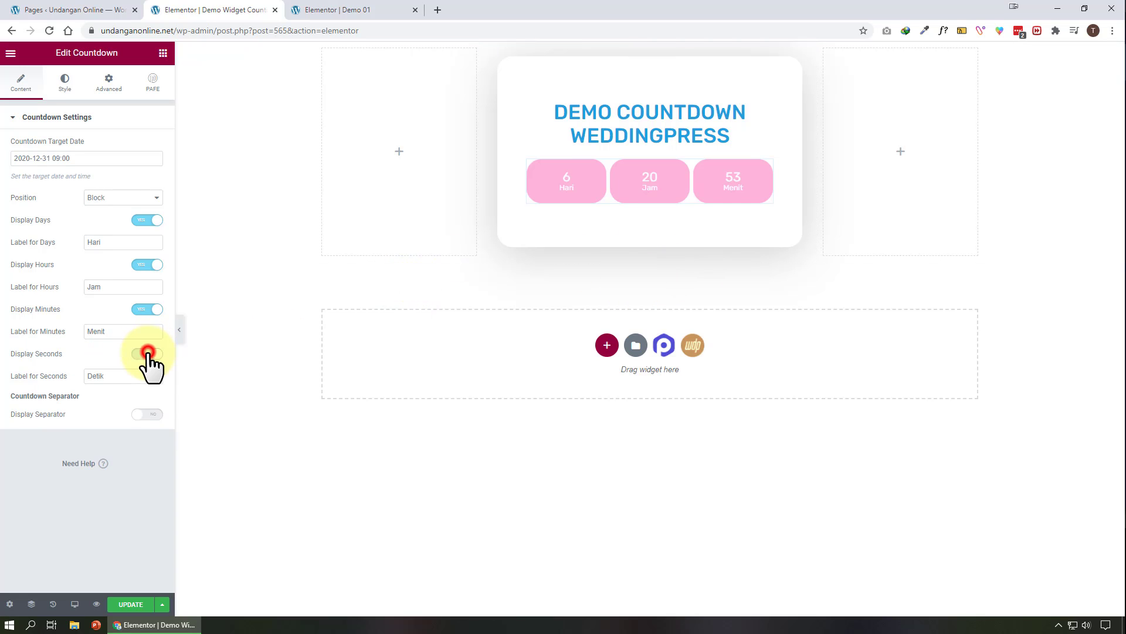
{"action": "left_click", "coordinate": [147, 414]}
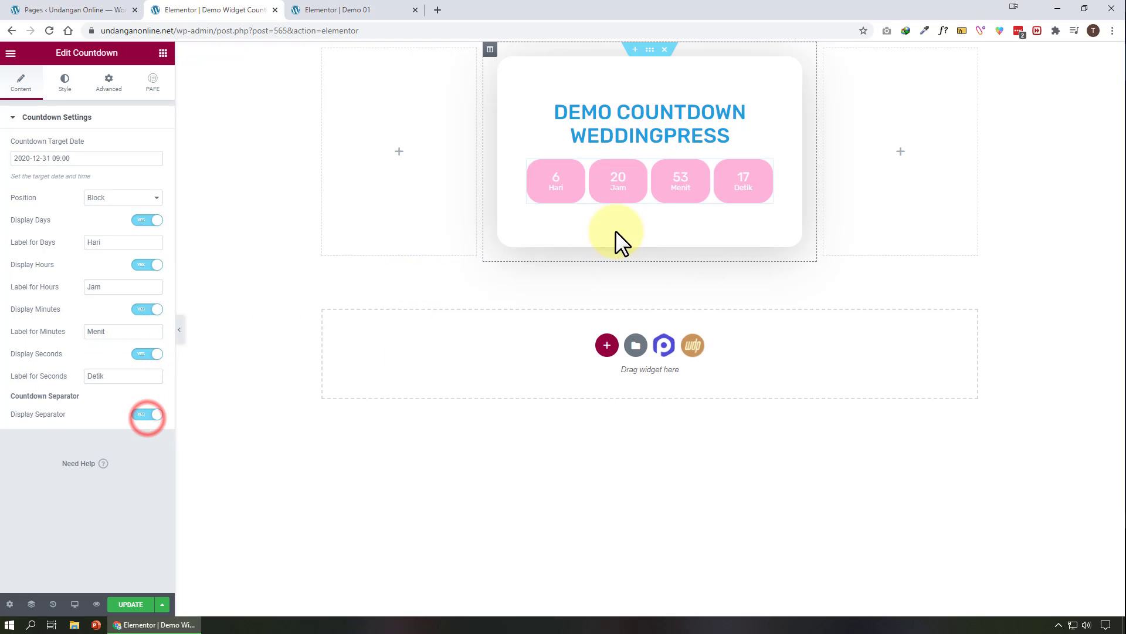
{"action": "left_click", "coordinate": [145, 416]}
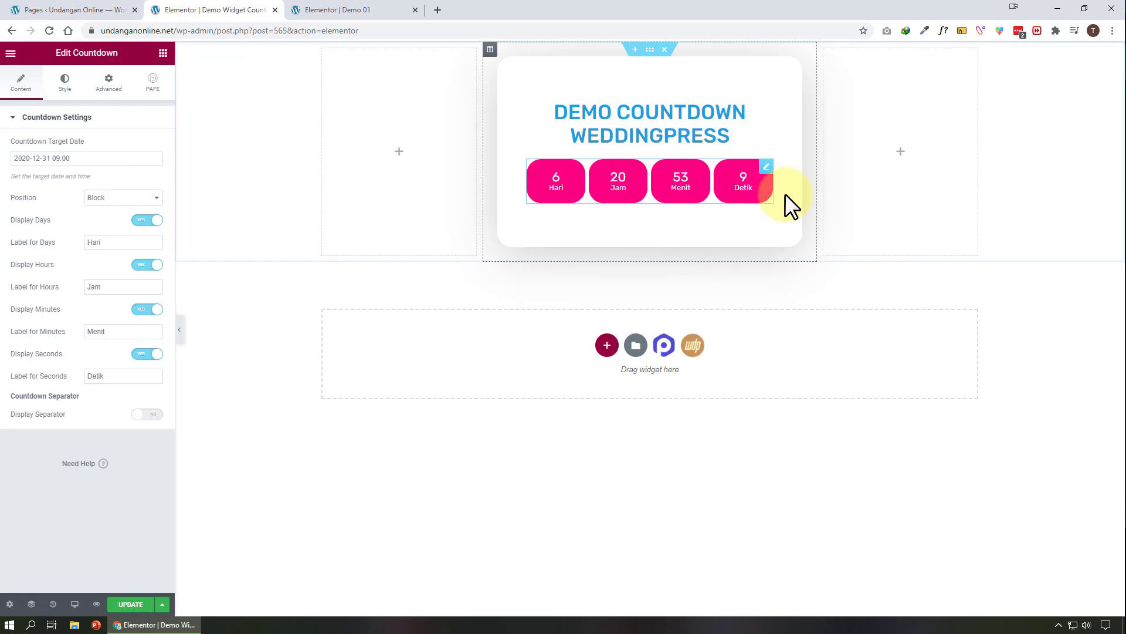
Style the countdown boxes with 5 between boxes, 8 below the container and a border radius of 100 on all corners
{"action": "left_click", "coordinate": [81, 88]}
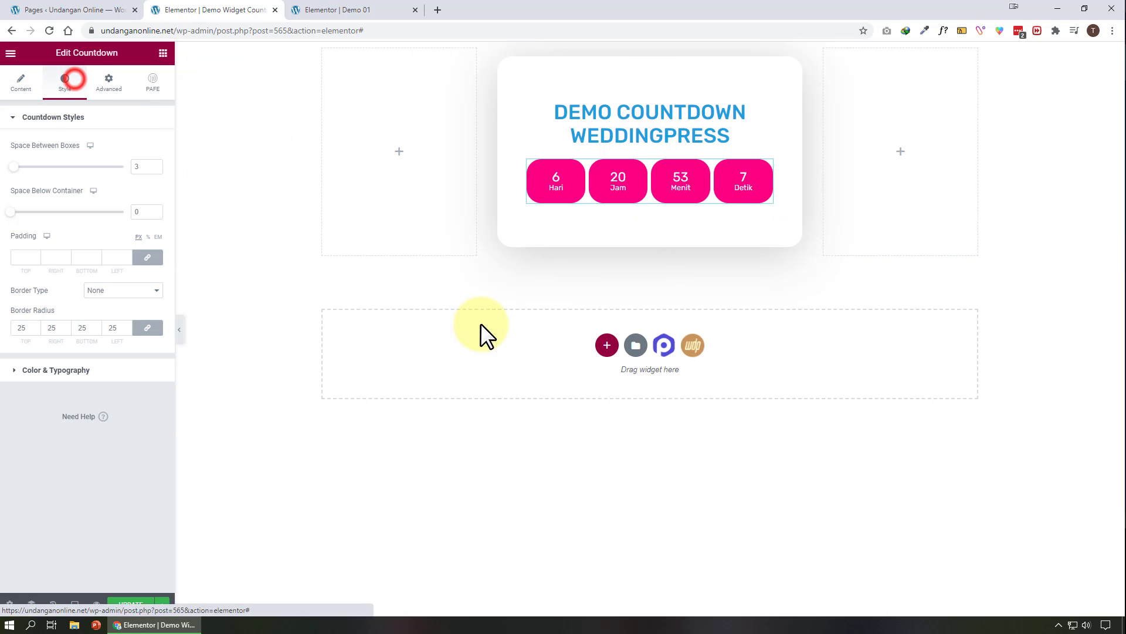
{"action": "mouse_move", "coordinate": [10, 167]}
{"action": "left_mouse_down"}
{"action": "mouse_move", "coordinate": [26, 167]}
{"action": "mouse_move", "coordinate": [15, 166]}
{"action": "left_mouse_up"}
{"action": "left_click_drag", "start_coordinate": [12, 211], "coordinate": [19, 211]}
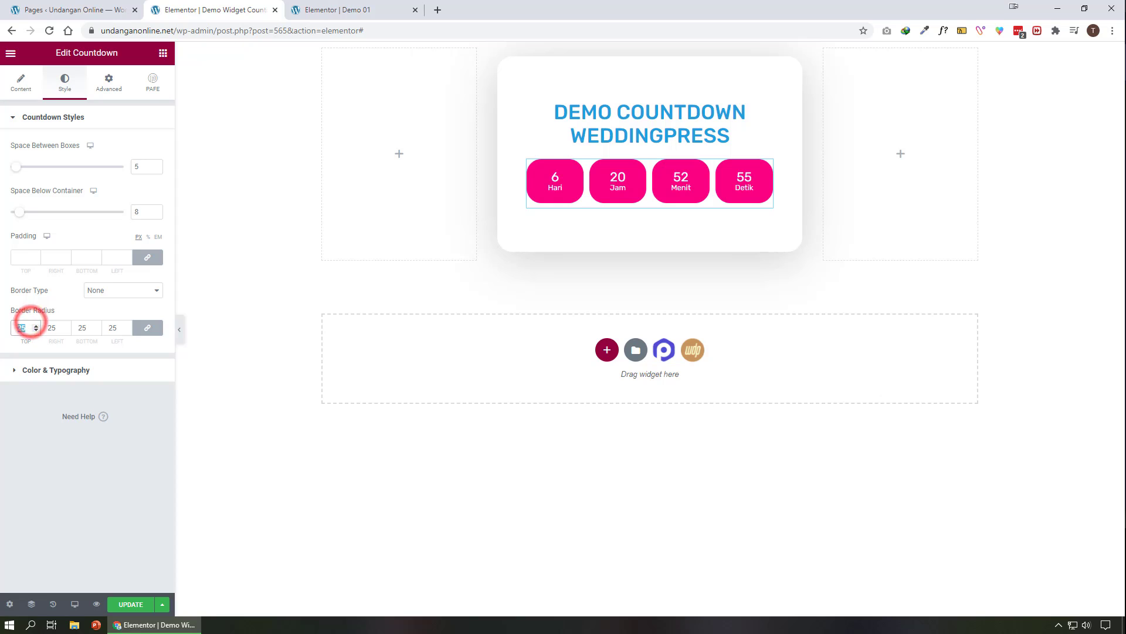
{"action": "type", "text": "100"}
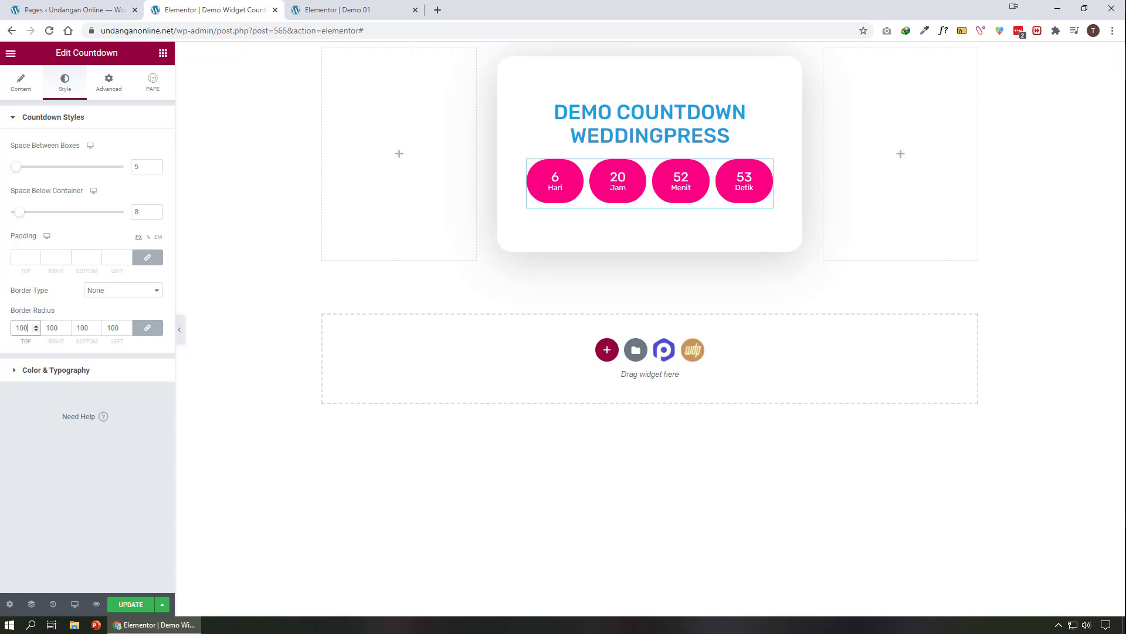
Change the countdown's element background color to a lighter pink
{"action": "left_click", "coordinate": [102, 370]}
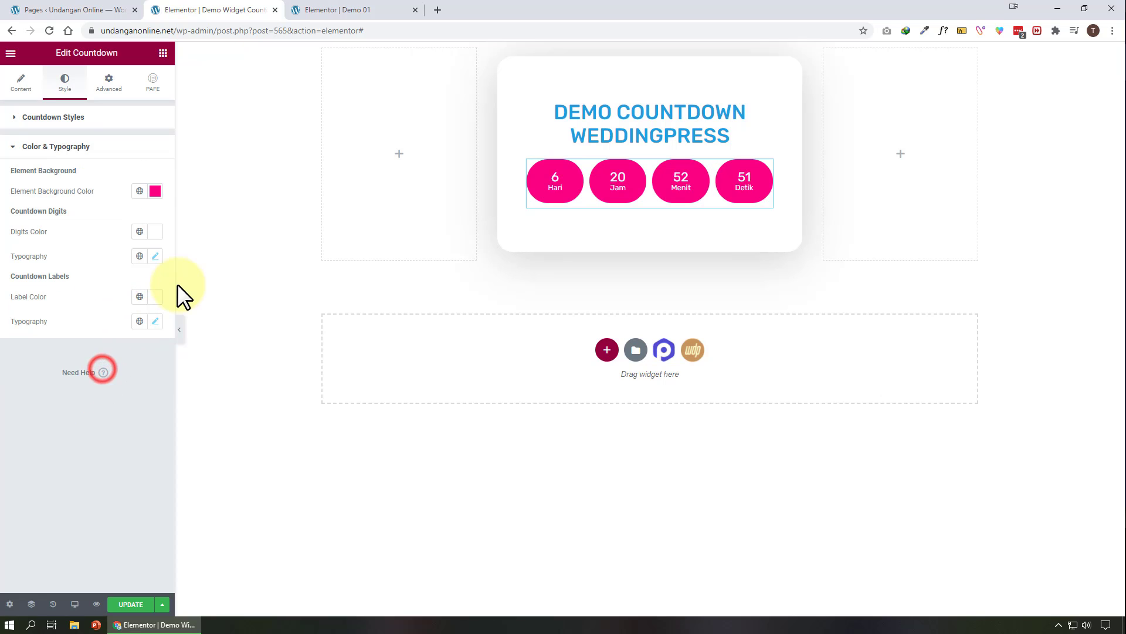
{"action": "left_click", "coordinate": [155, 190]}
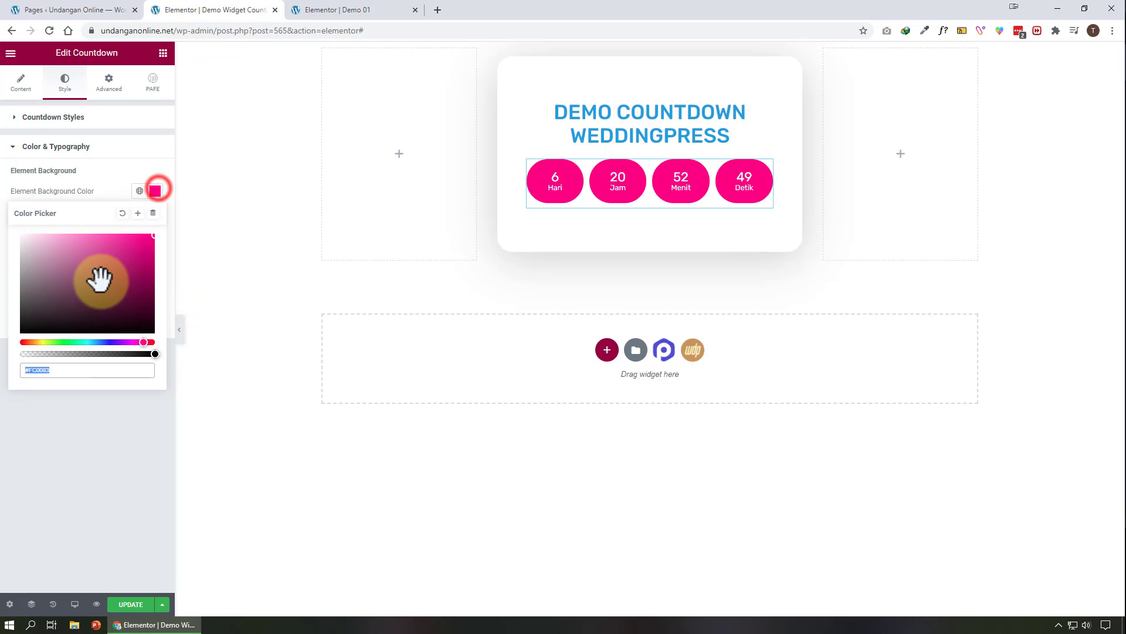
{"action": "left_click_drag", "start_coordinate": [97, 281], "coordinate": [104, 238]}
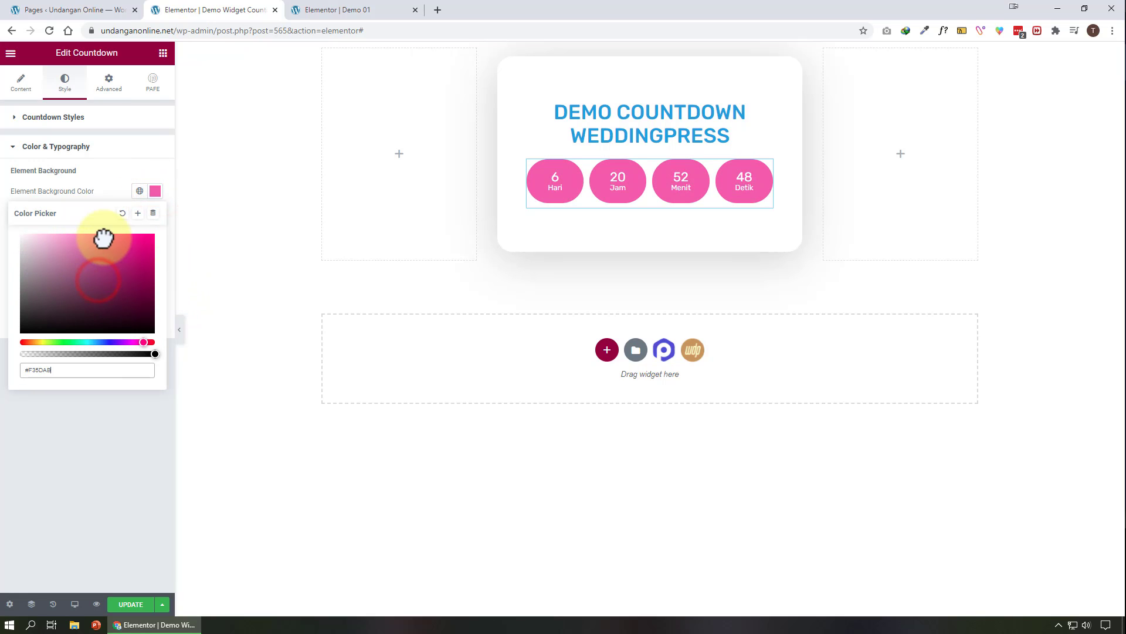
{"action": "left_click", "coordinate": [101, 192]}
Increase the font size of the countdown digits to 44 px
{"action": "left_click", "coordinate": [155, 256]}
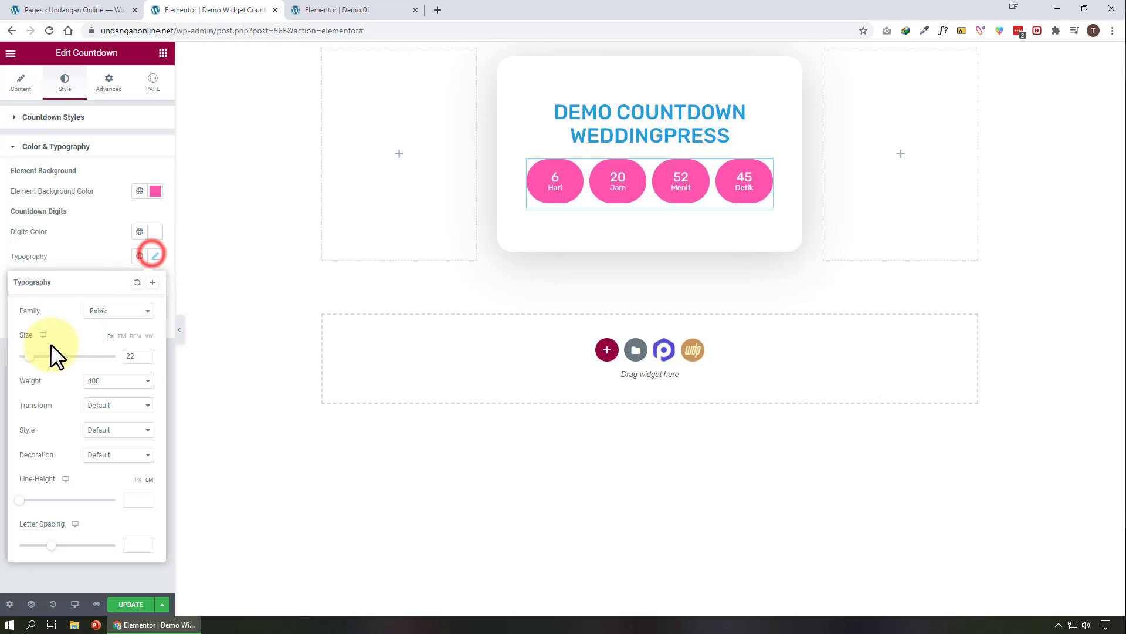
{"action": "left_click_drag", "start_coordinate": [33, 356], "coordinate": [42, 356]}
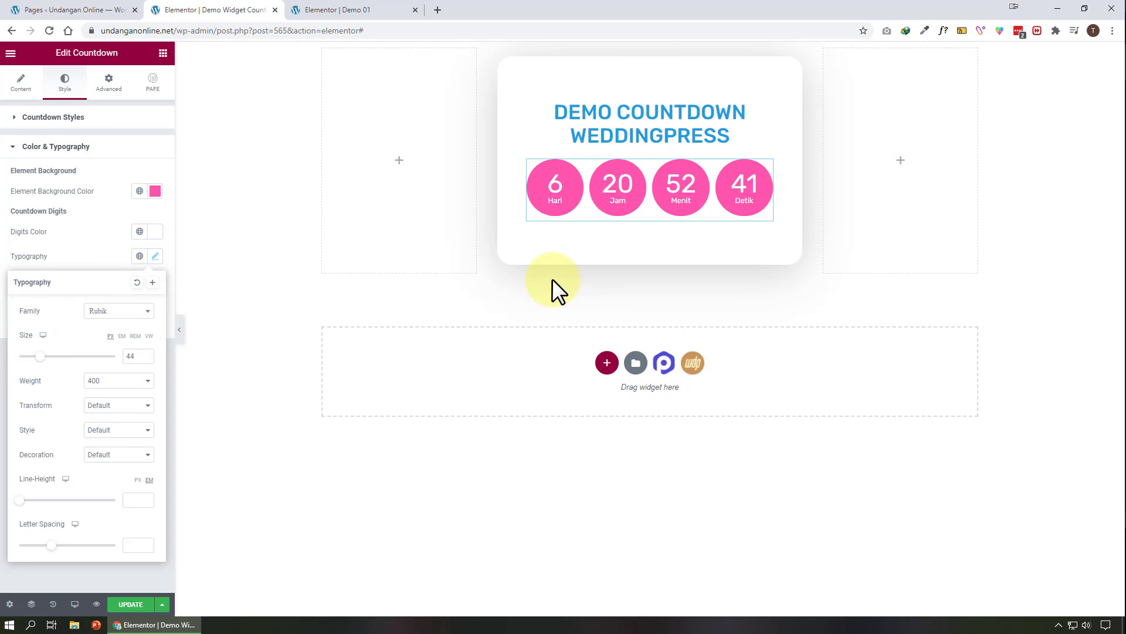
{"action": "left_click", "coordinate": [108, 239]}
Switch to the Demo 01 page in Elementor and set its countdown's left and right margins to 0
{"action": "left_click", "coordinate": [308, 10]}
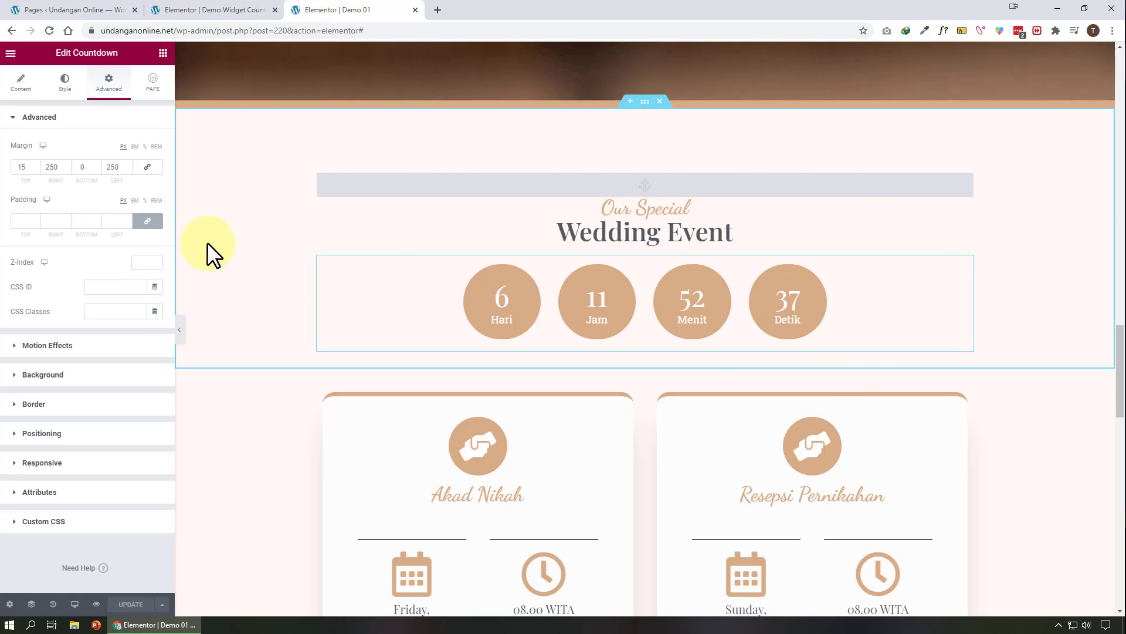
{"action": "type", "text": "0"}
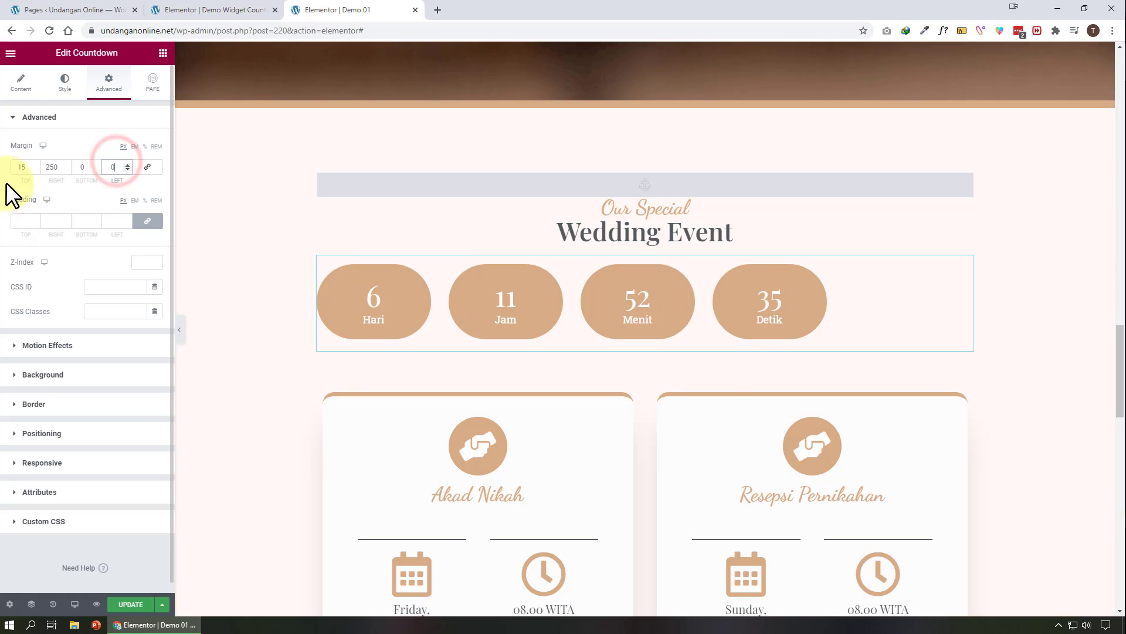
{"action": "left_click", "coordinate": [47, 168]}
{"action": "type", "text": "0"}
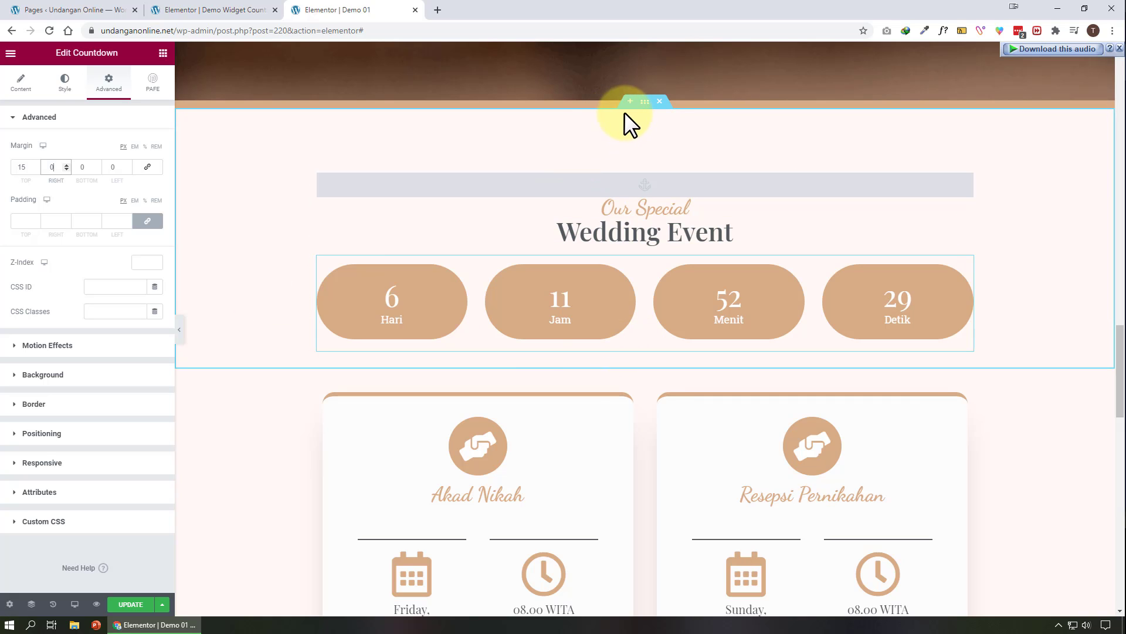
Set the boxed content width of the Wedding Event countdown section to 720
{"action": "left_click", "coordinate": [645, 103]}
{"action": "left_click", "coordinate": [138, 165]}
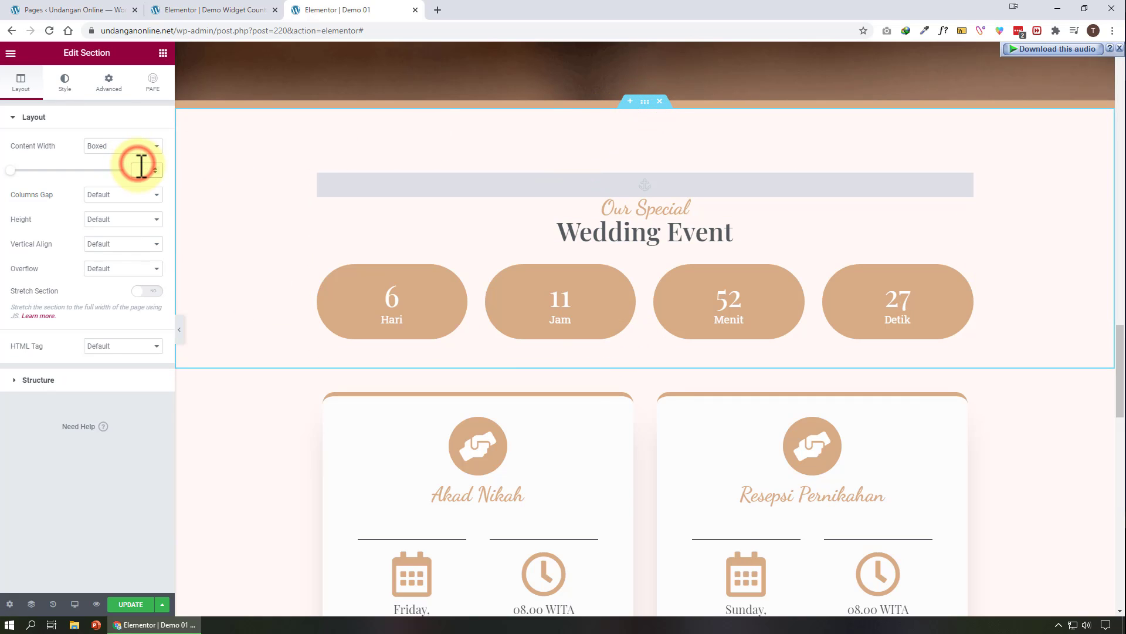
{"action": "type", "text": "720"}
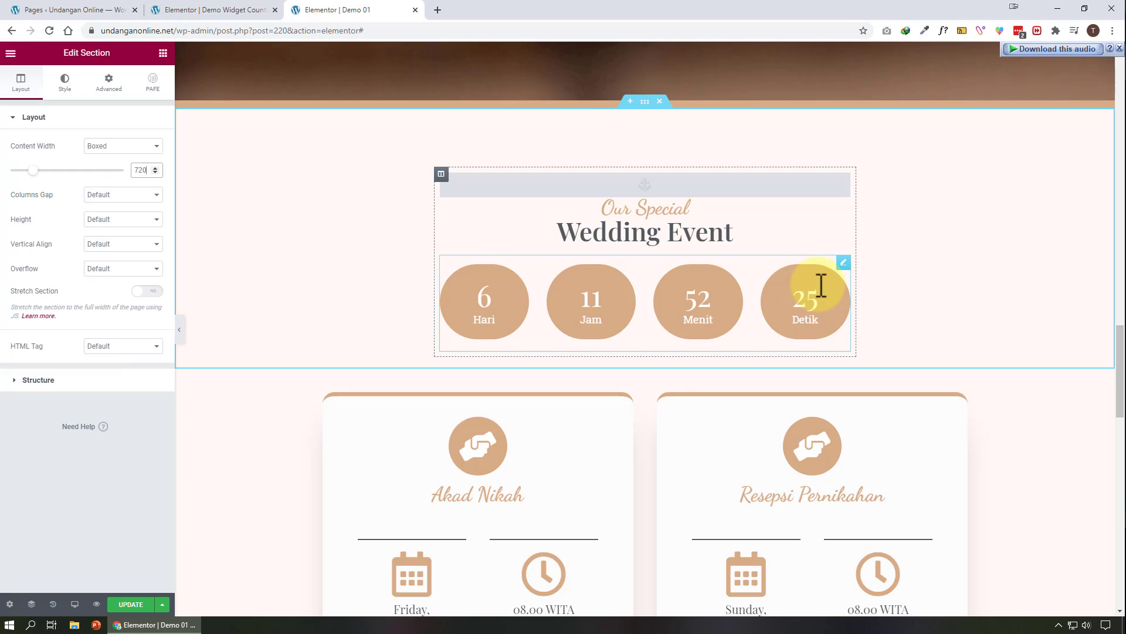
{"action": "left_click", "coordinate": [109, 82]}
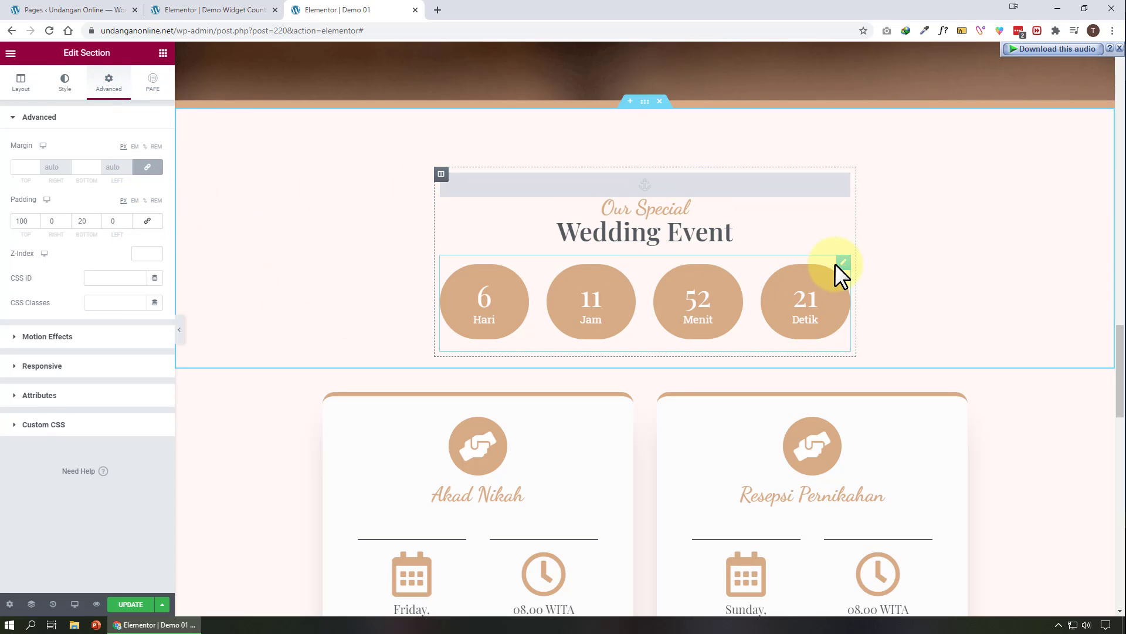
Set the countdown widget's left and right margins to 100 px
{"action": "left_click", "coordinate": [843, 263]}
{"action": "left_click", "coordinate": [119, 167]}
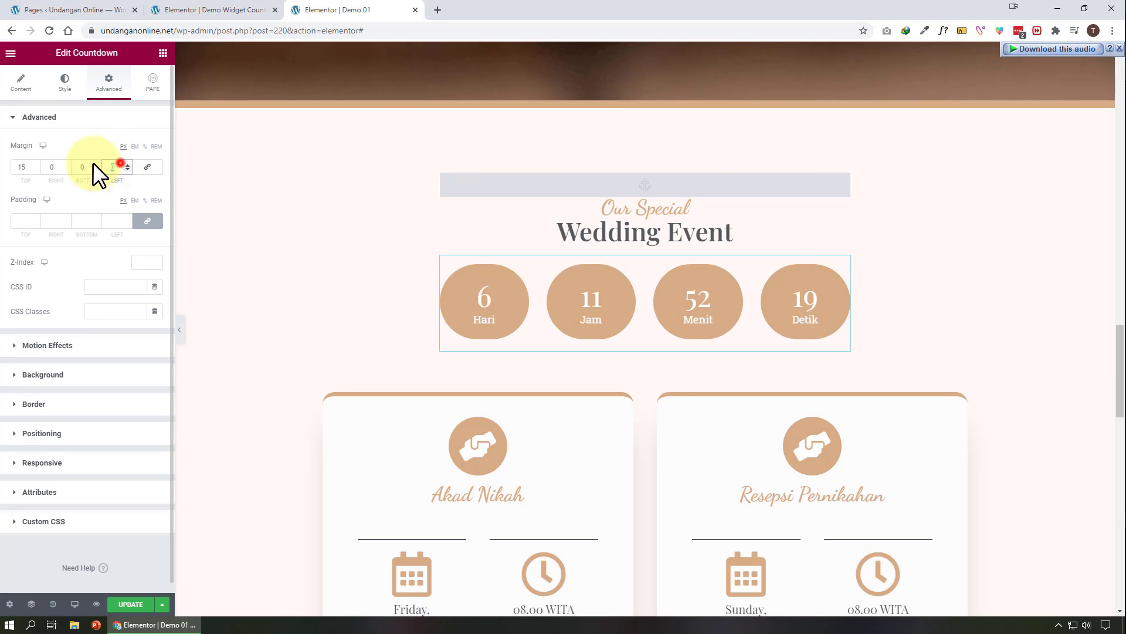
{"action": "type", "text": "100"}
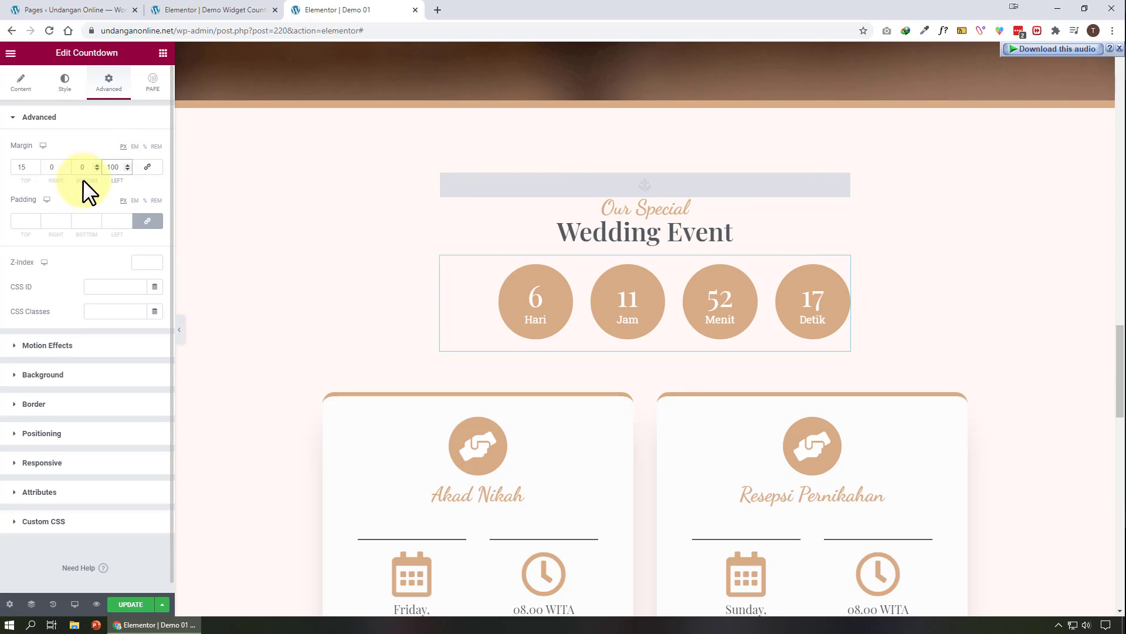
{"action": "left_click", "coordinate": [59, 167]}
{"action": "type", "text": "100"}
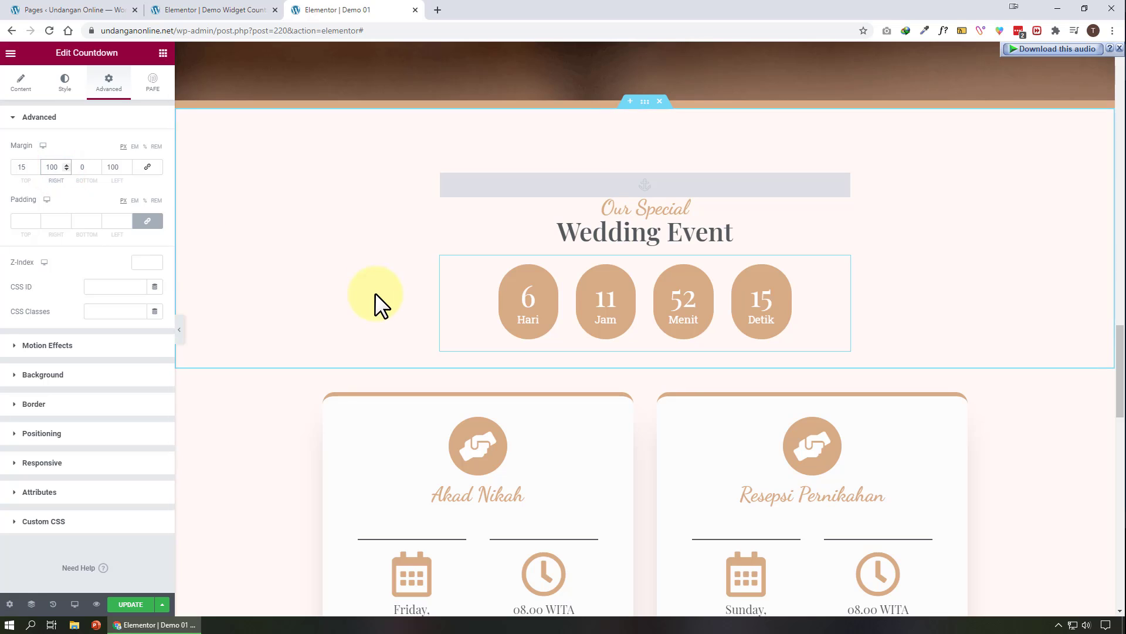
Reduce the countdown's right and left margins to 50 px each so the boxes are evenly inset
{"action": "double_click", "coordinate": [54, 168]}
{"action": "type", "text": "50"}
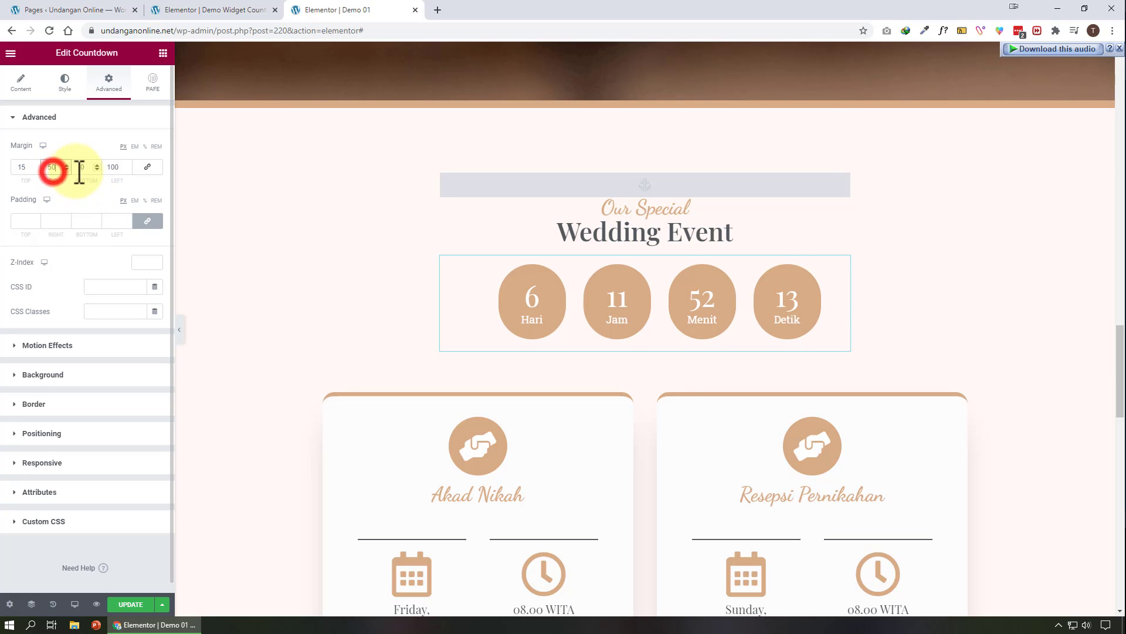
{"action": "double_click", "coordinate": [115, 166]}
{"action": "type", "text": "52"}
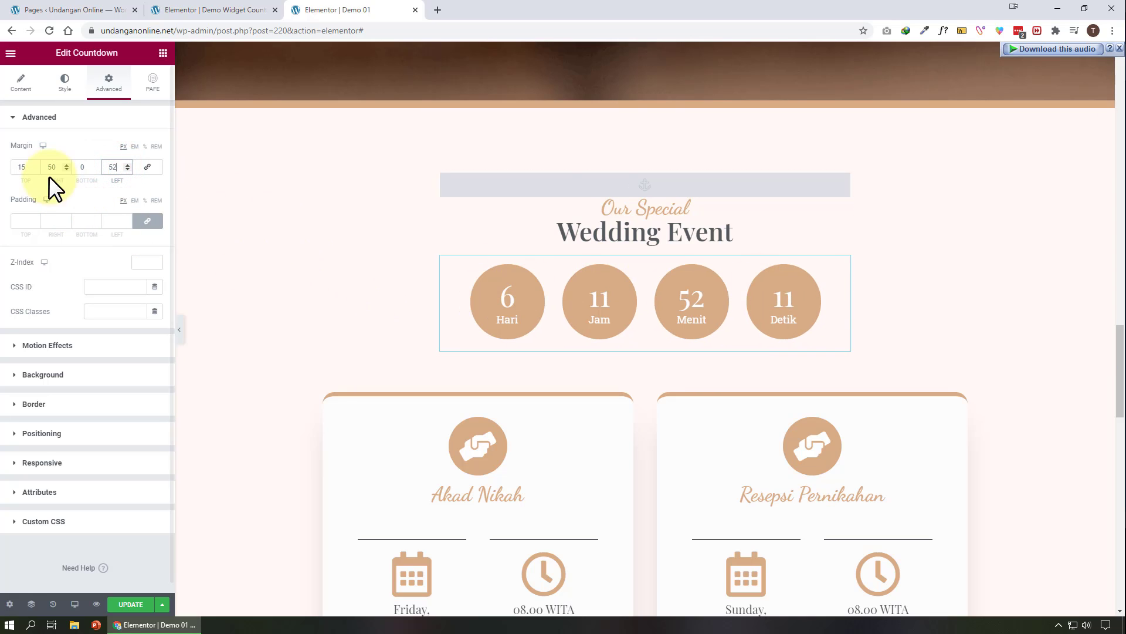
{"action": "double_click", "coordinate": [115, 166]}
{"action": "type", "text": "50"}
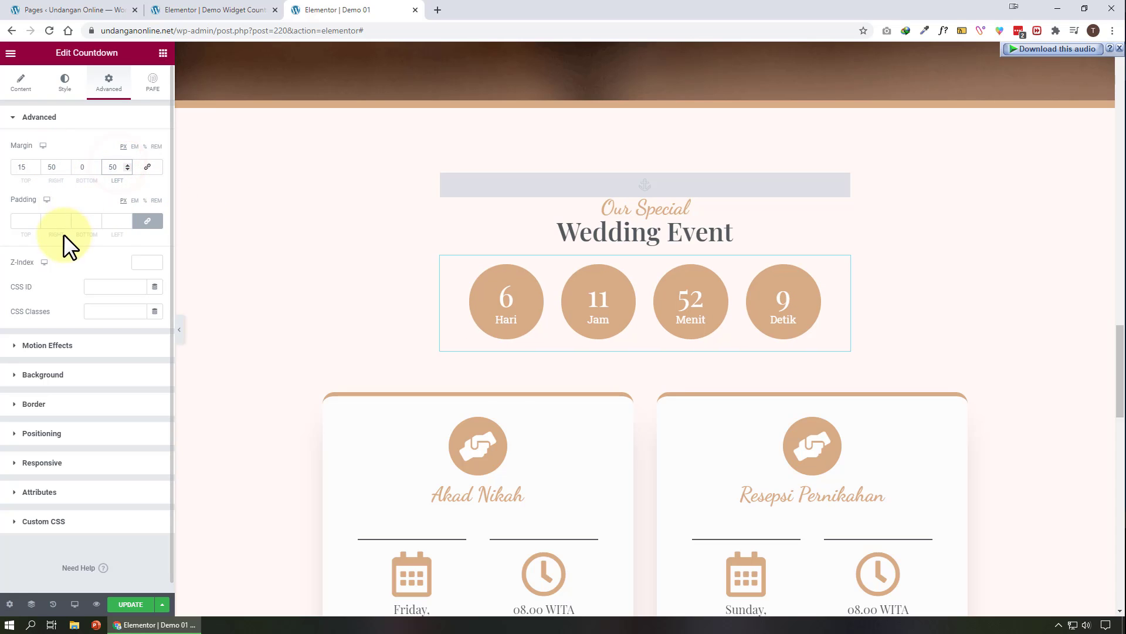
Preview the page in tablet size, switch it to mobile size, and find the Wedding Event countdown
{"action": "left_click", "coordinate": [75, 603]}
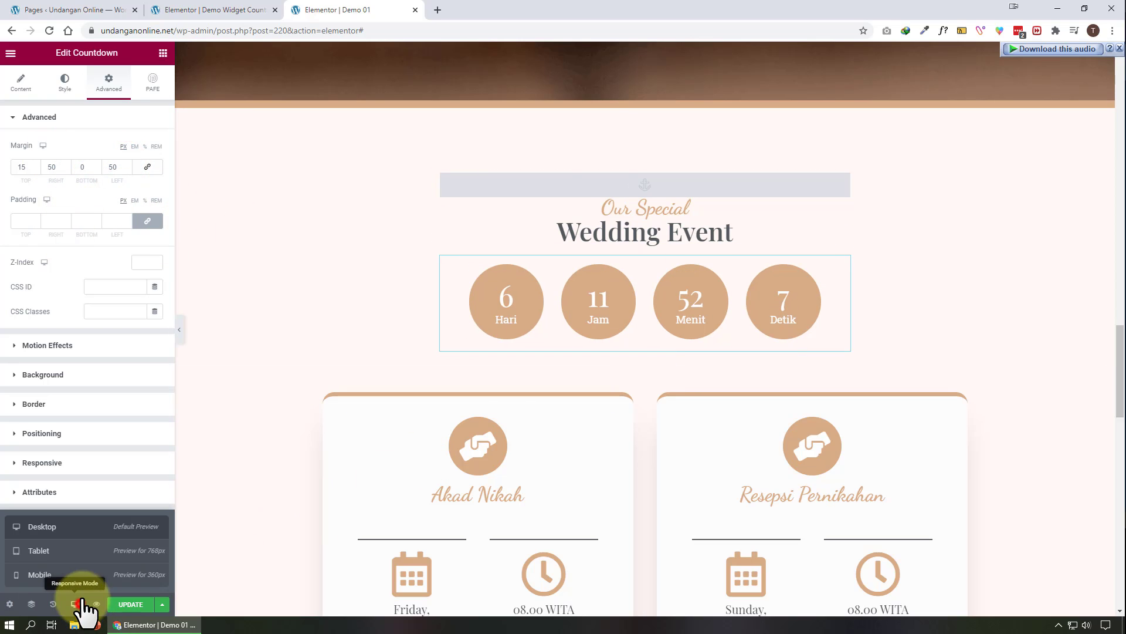
{"action": "left_click", "coordinate": [100, 557]}
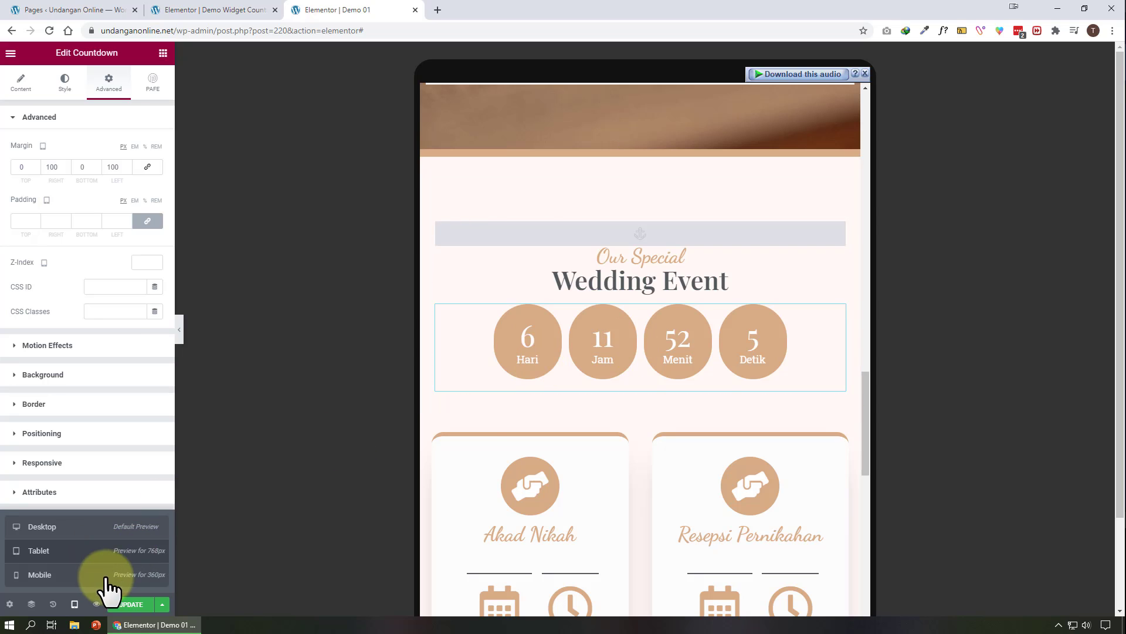
{"action": "left_click", "coordinate": [102, 574]}
{"action": "scroll", "coordinate": [670, 287], "scroll_direction": "down", "scroll_amount": 5}
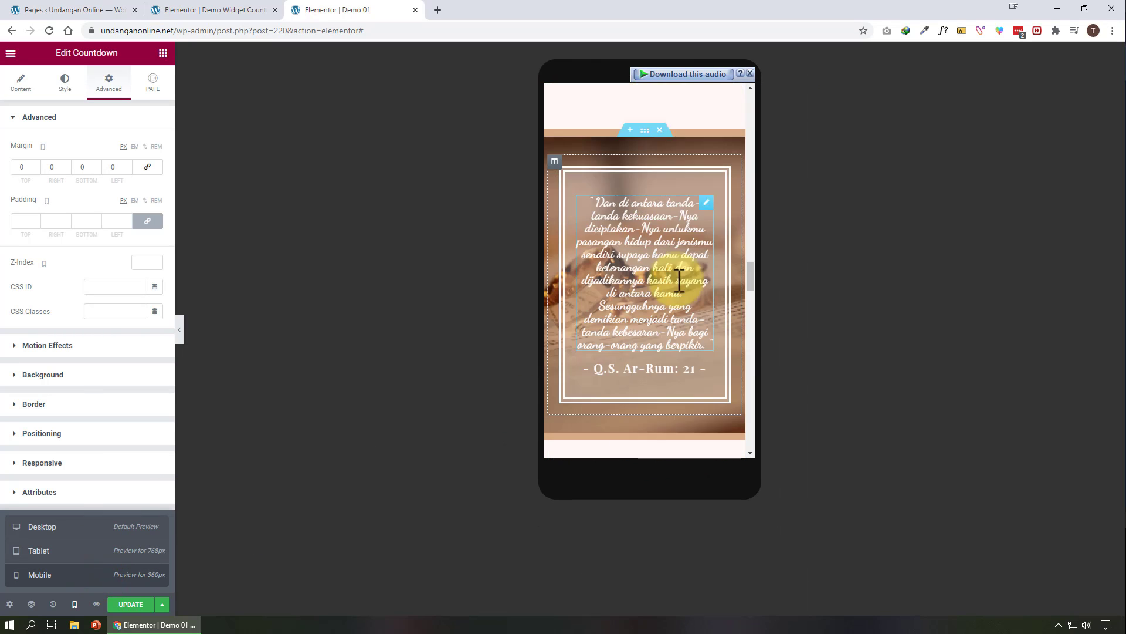
{"action": "scroll", "coordinate": [685, 273], "scroll_direction": "down", "scroll_amount": 2}
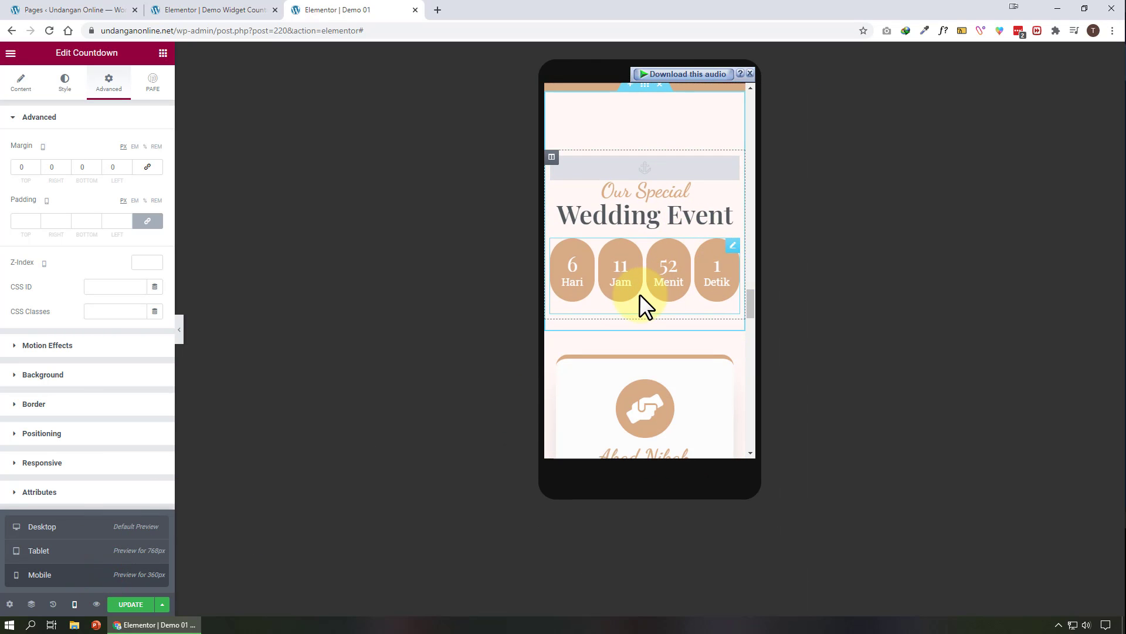
For mobile, set the countdown's space between boxes to 2 and its space below the container to 8
{"action": "left_click", "coordinate": [65, 83]}
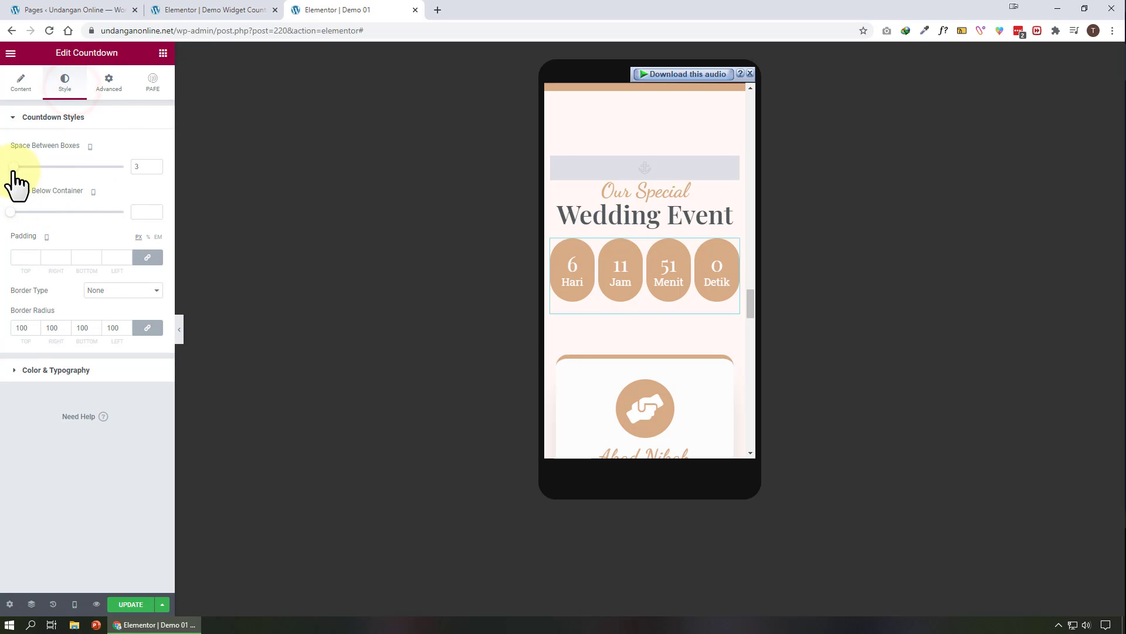
{"action": "left_click_drag", "start_coordinate": [12, 168], "coordinate": [14, 169]}
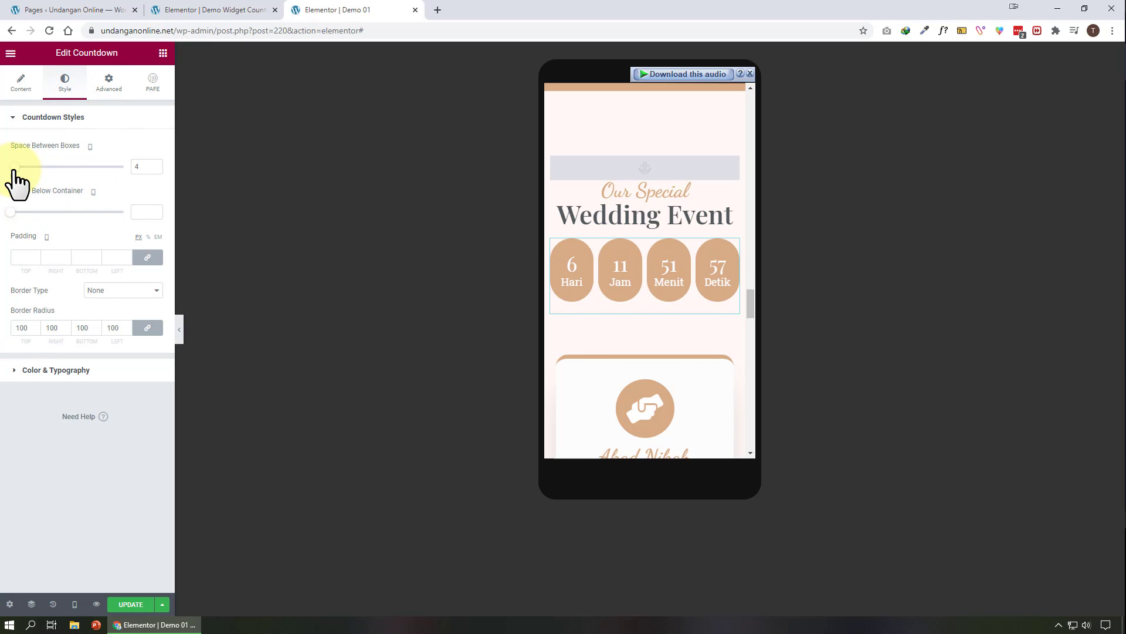
{"action": "left_click_drag", "start_coordinate": [8, 213], "coordinate": [21, 214]}
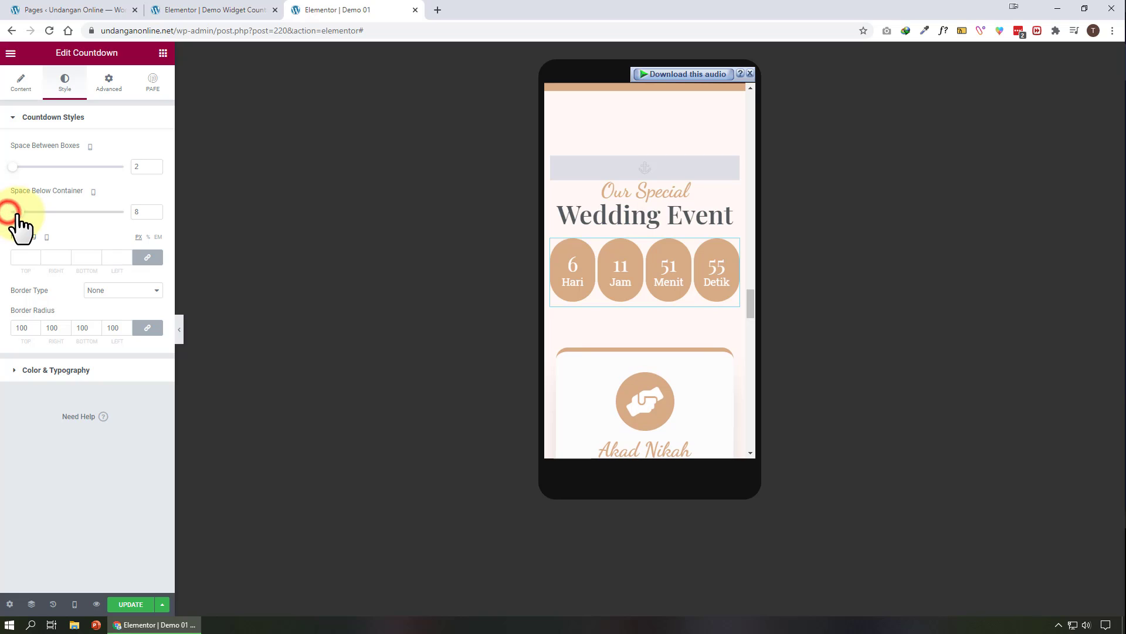
Set the mobile font size of the countdown digits to 42 px
{"action": "left_click", "coordinate": [106, 372]}
{"action": "left_click", "coordinate": [156, 256]}
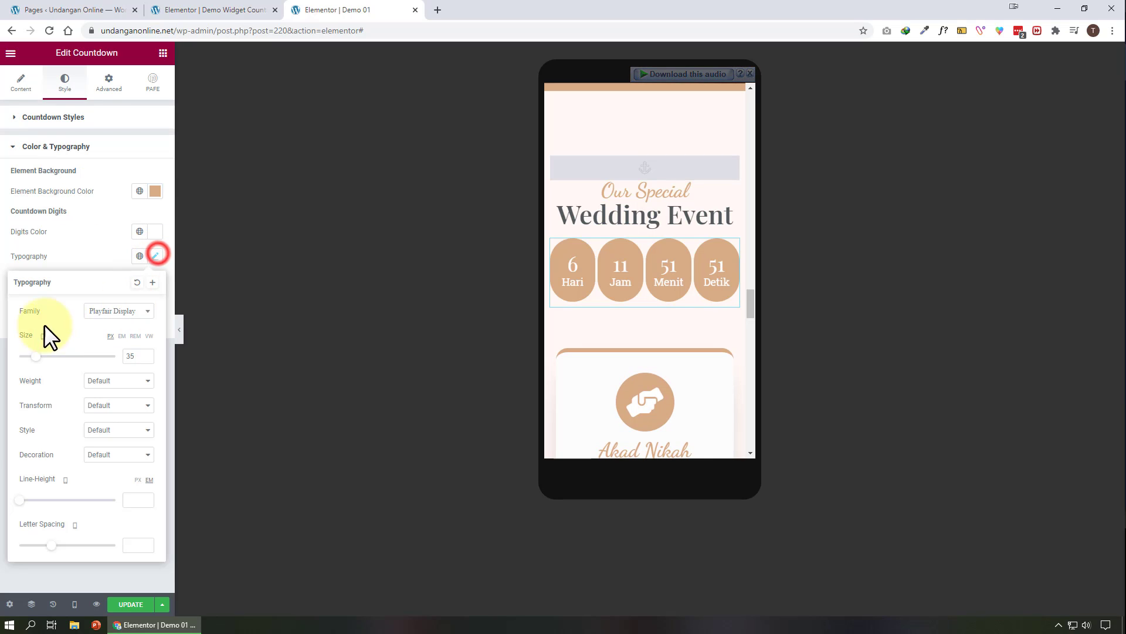
{"action": "left_click_drag", "start_coordinate": [36, 356], "coordinate": [40, 356]}
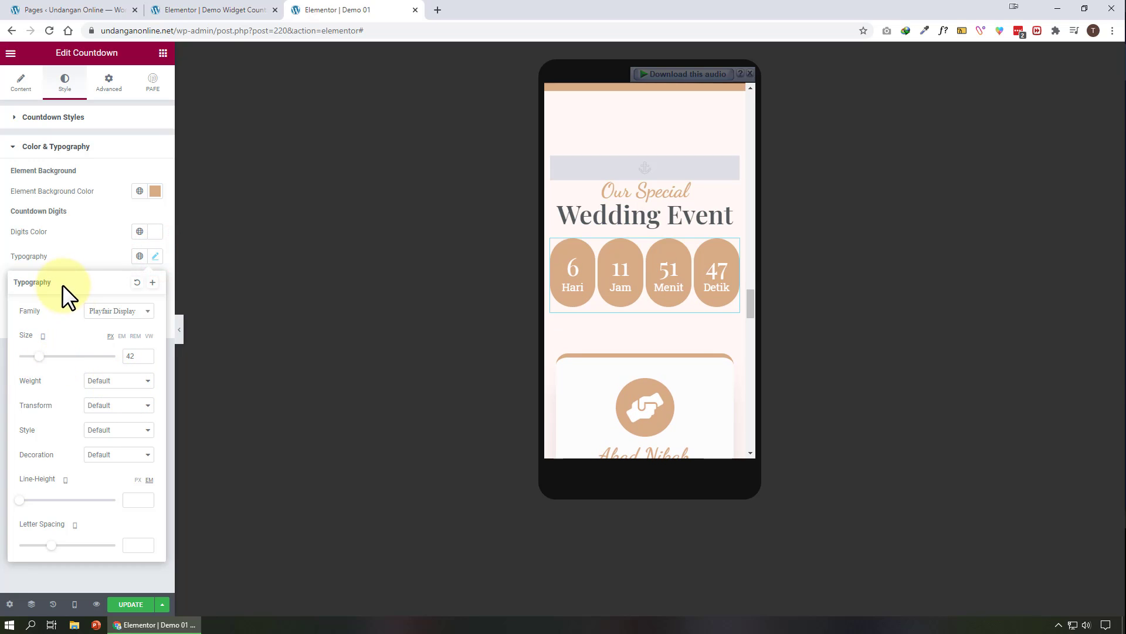
{"action": "left_click", "coordinate": [85, 253]}
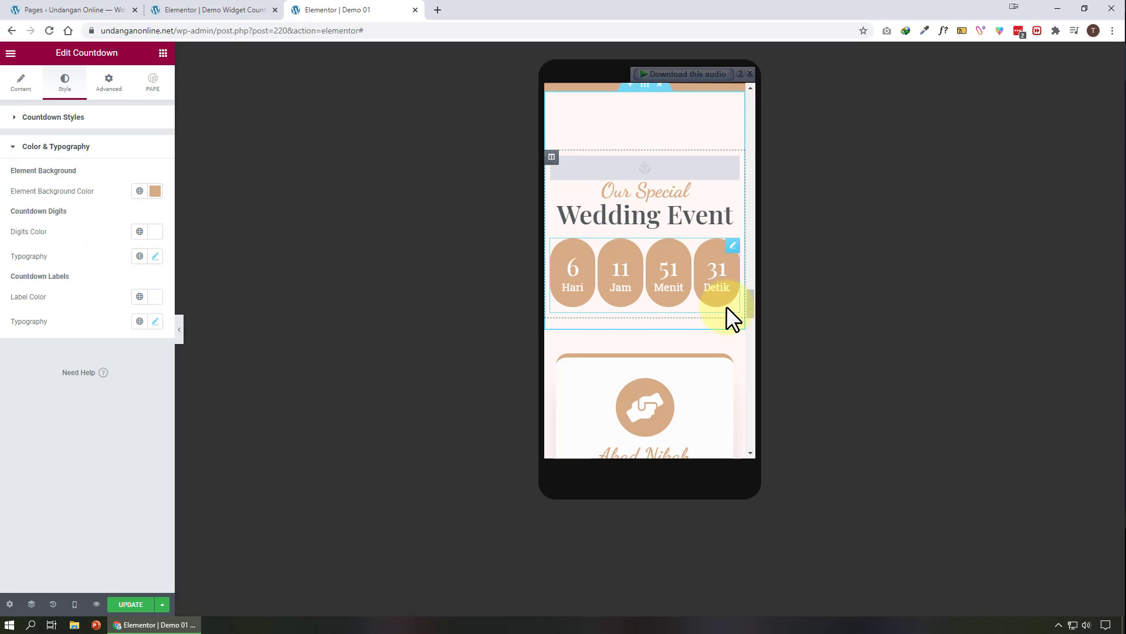
Check the countdown in the mobile layout and return the preview to desktop size
{"action": "scroll", "coordinate": [714, 363], "scroll_direction": "down", "scroll_amount": 3}
{"action": "scroll", "coordinate": [715, 362], "scroll_direction": "up", "scroll_amount": 5}
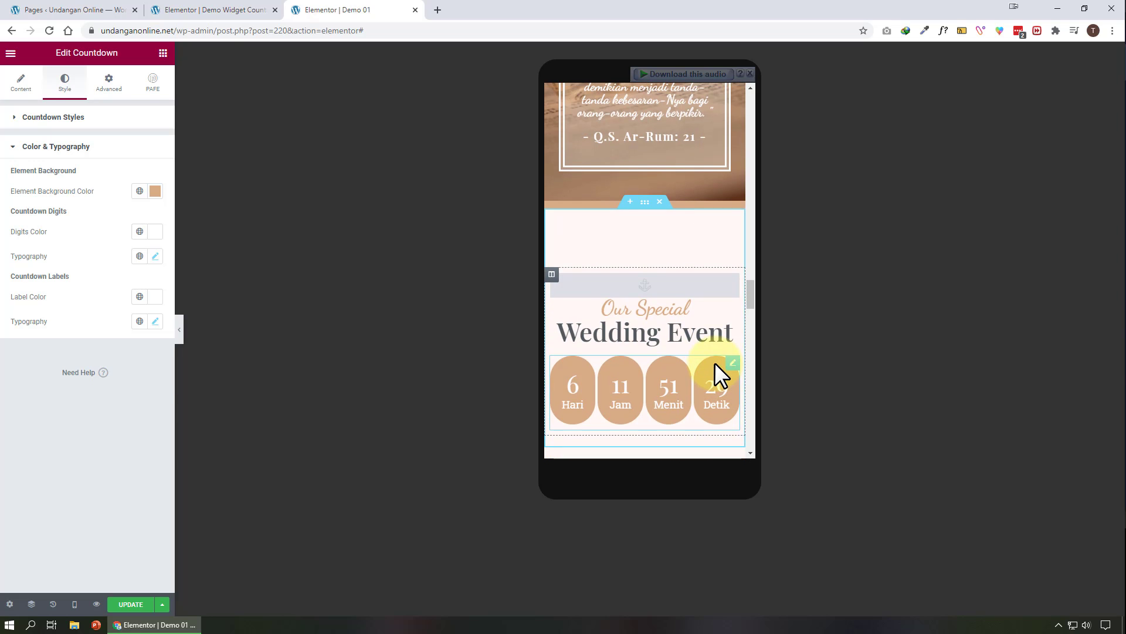
{"action": "left_click", "coordinate": [74, 604]}
{"action": "left_click", "coordinate": [88, 531]}
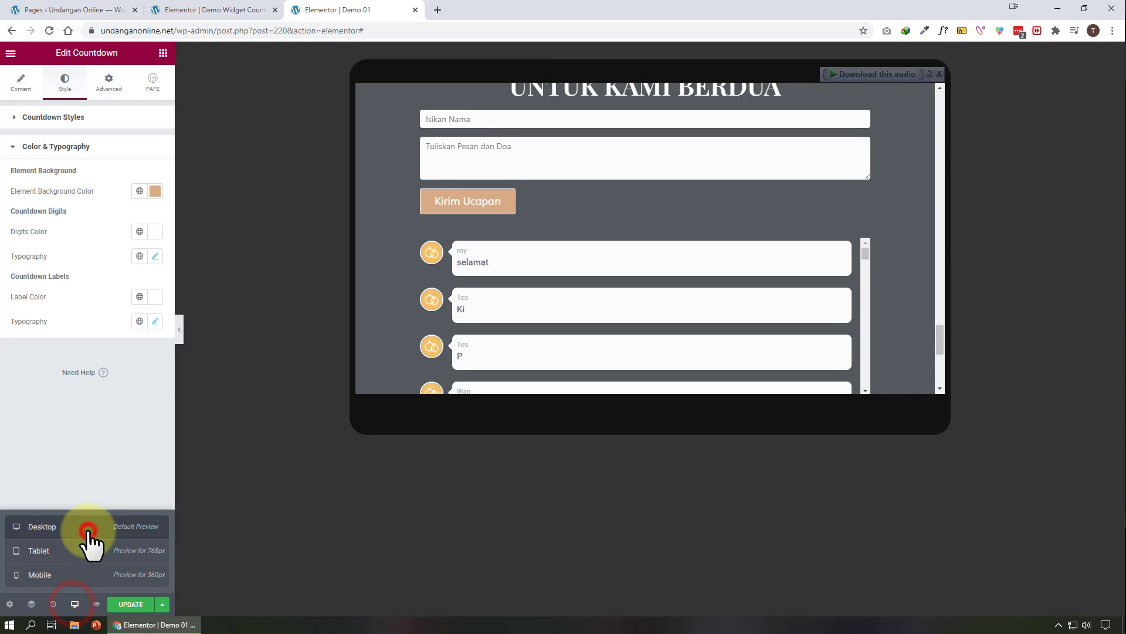